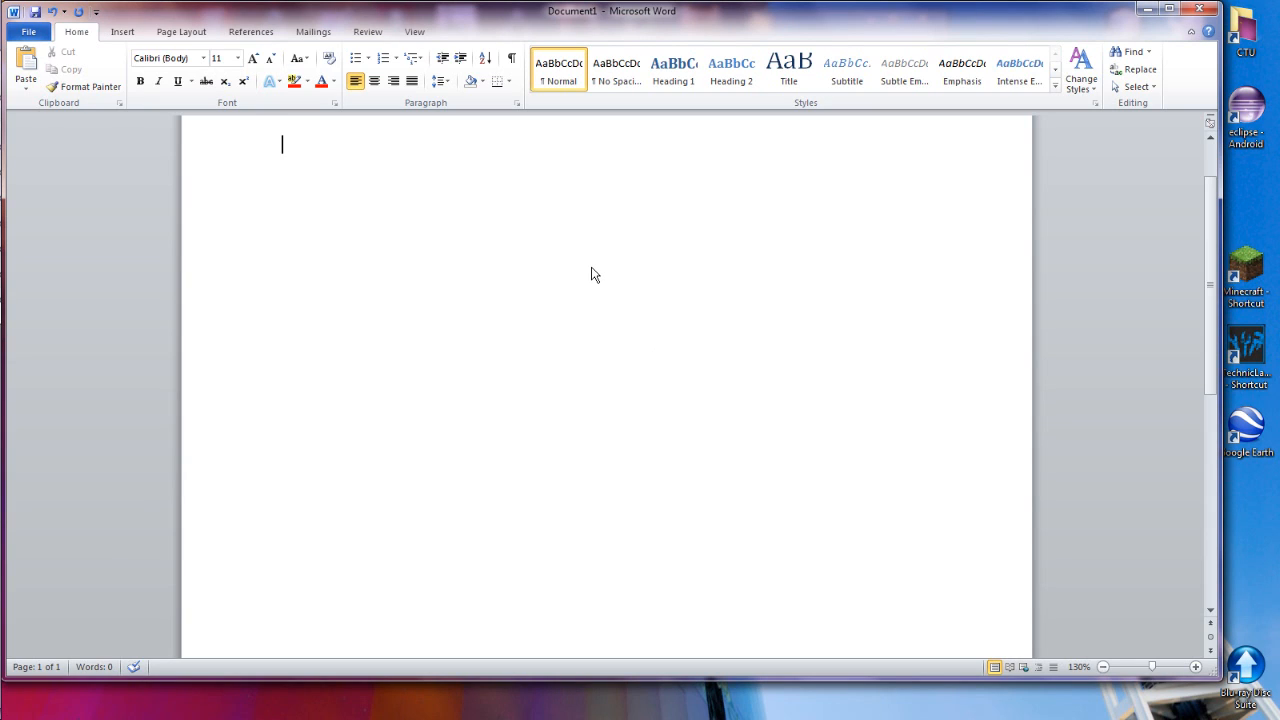
Enter "Title Page" on the first page and insert a page break after it
type("Title Page")
key("Return")
key("ctrl+Return")
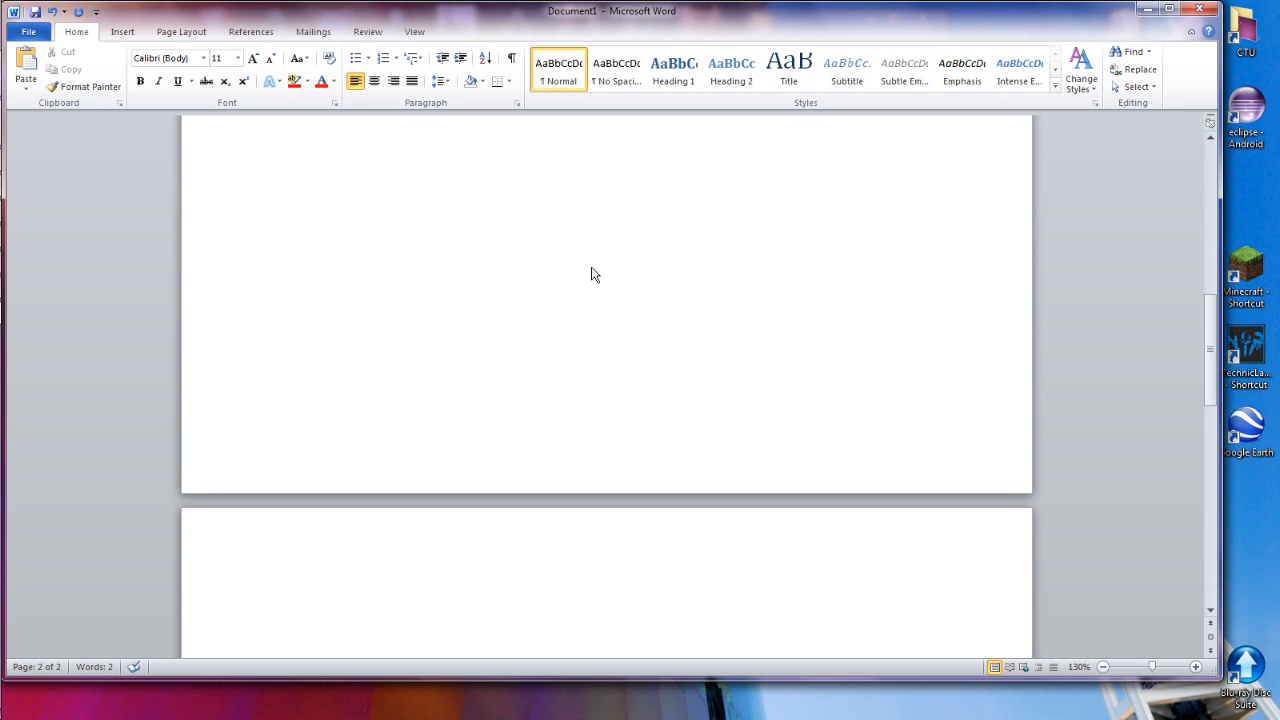
Insert an automatic table of contents on the second page using the Automatic Table 2 design
scroll(591, 275, "up", 15)
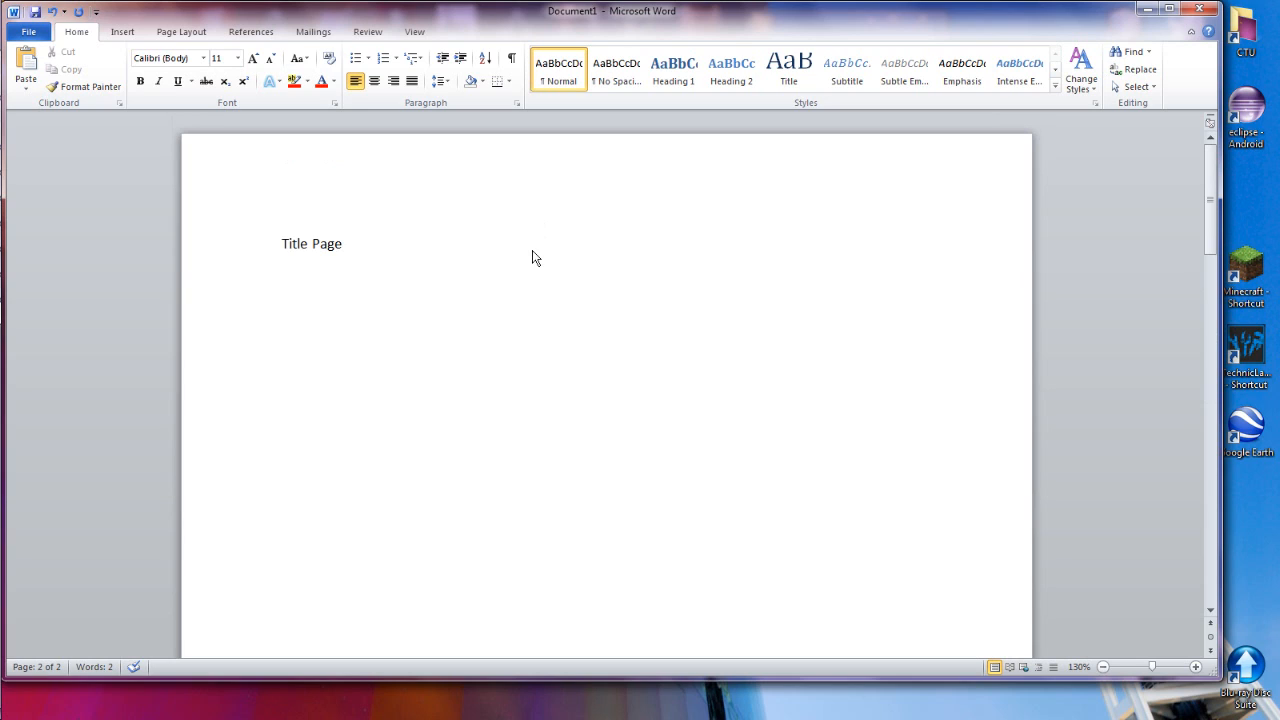
scroll(532, 258, "down", 3)
scroll(532, 258, "down", 20)
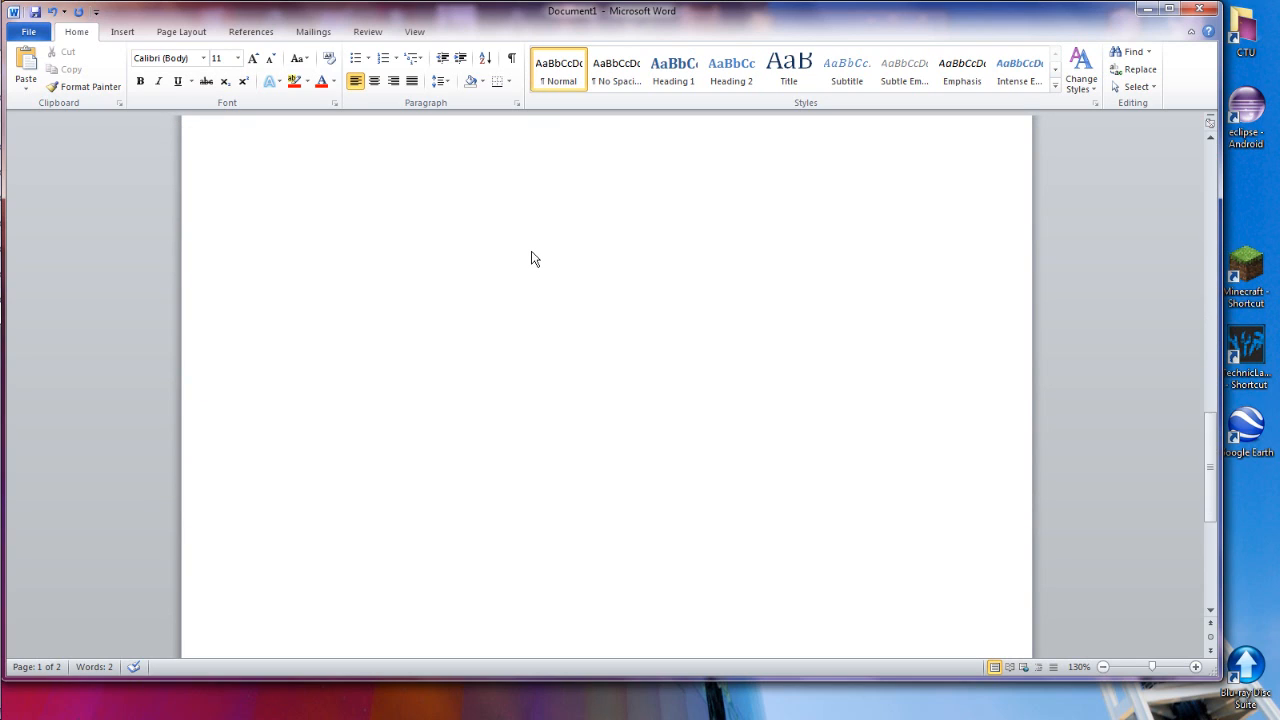
scroll(528, 258, "down", 10)
scroll(490, 285, "up", 1)
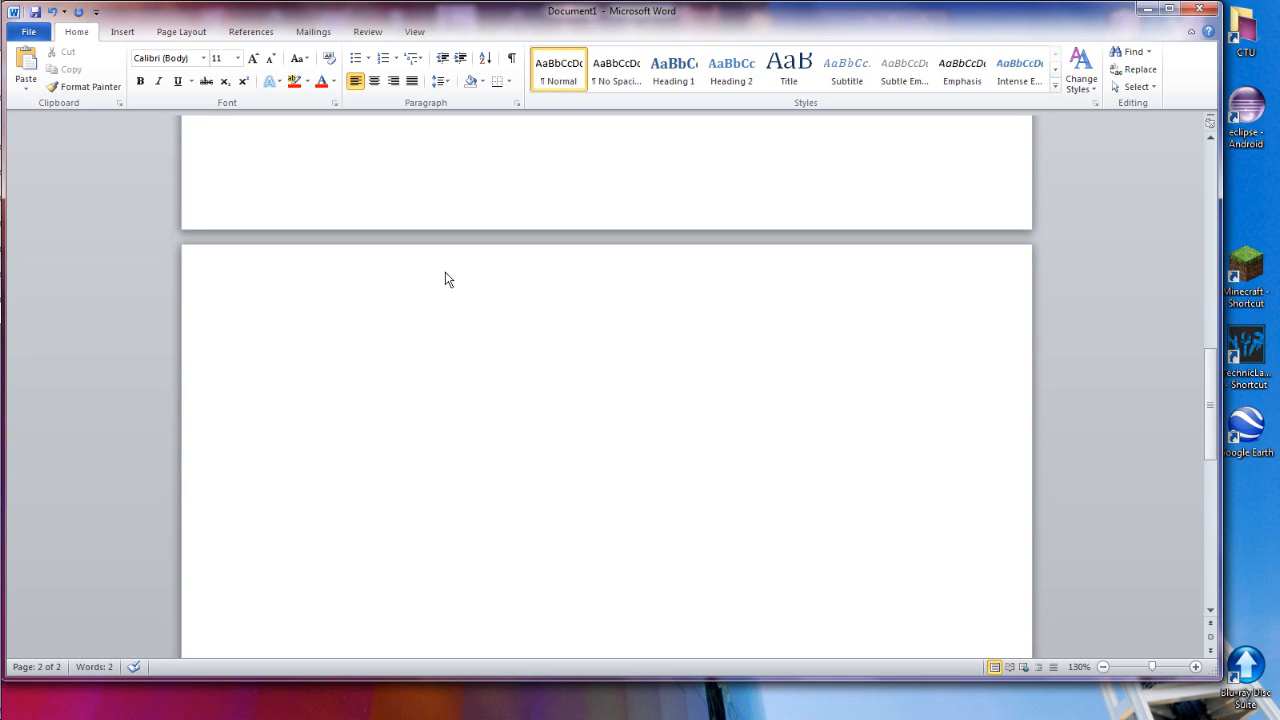
left_click(251, 32)
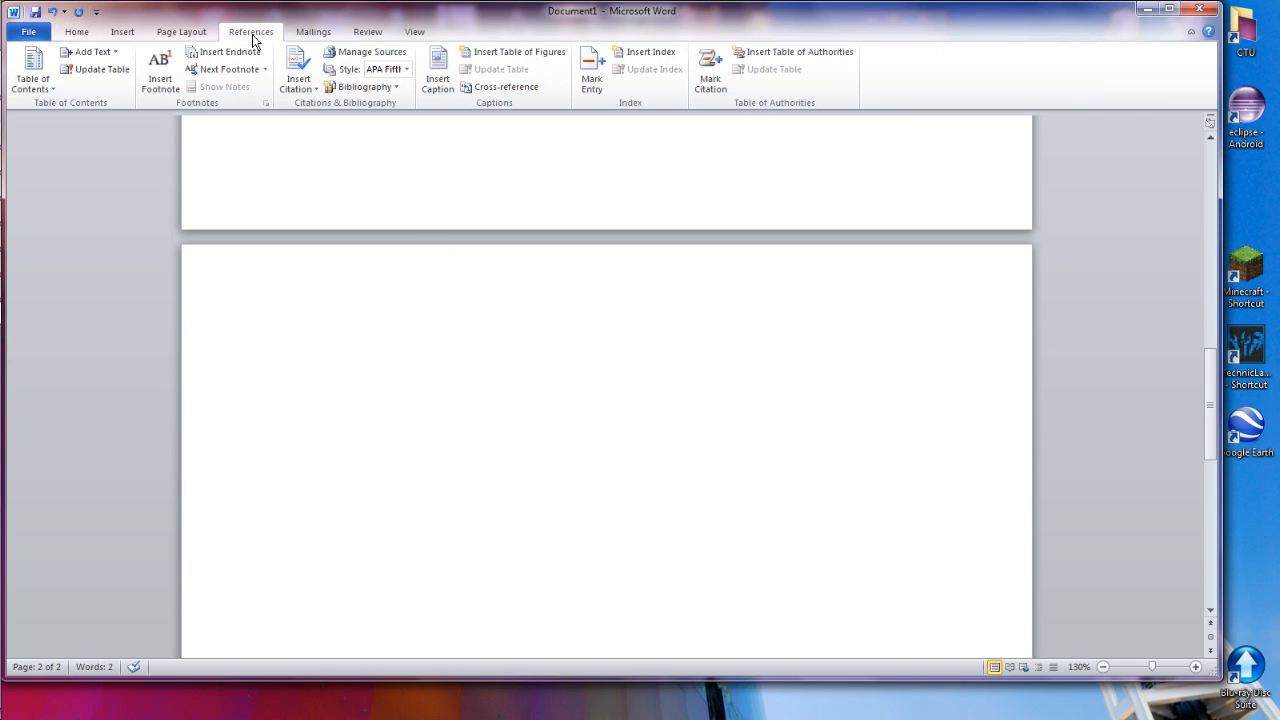
left_click(33, 84)
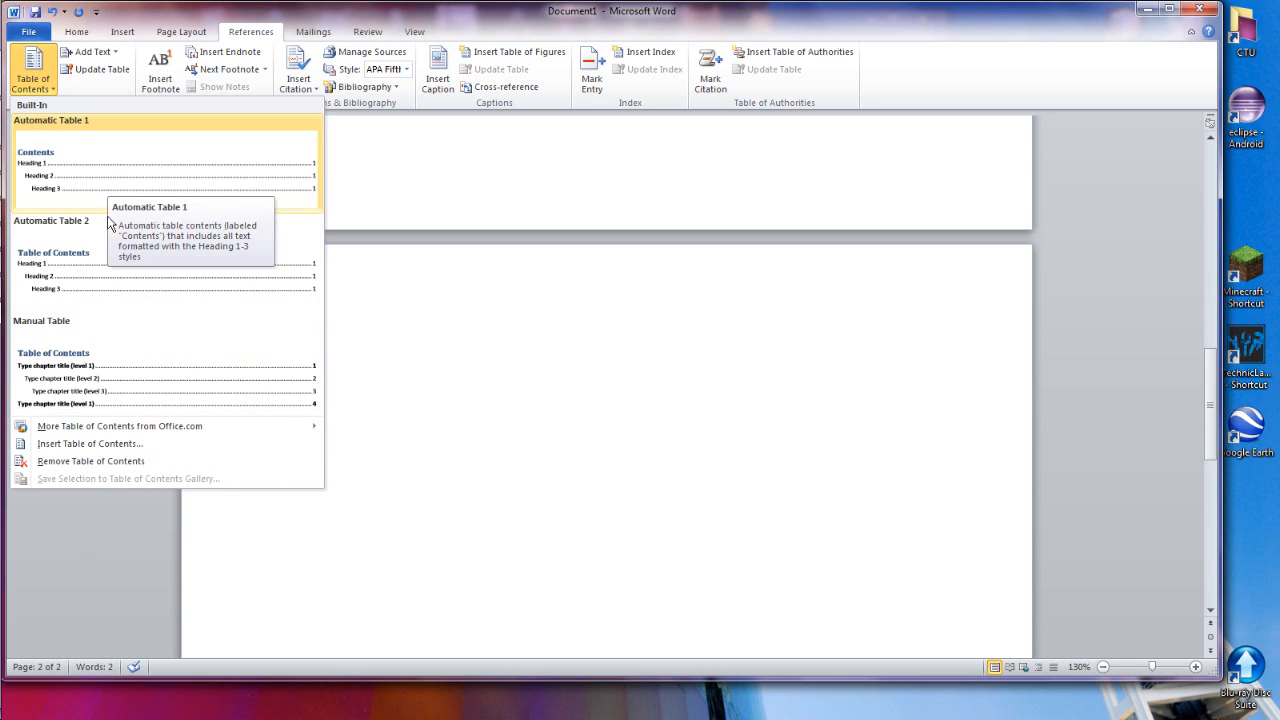
left_click(104, 258)
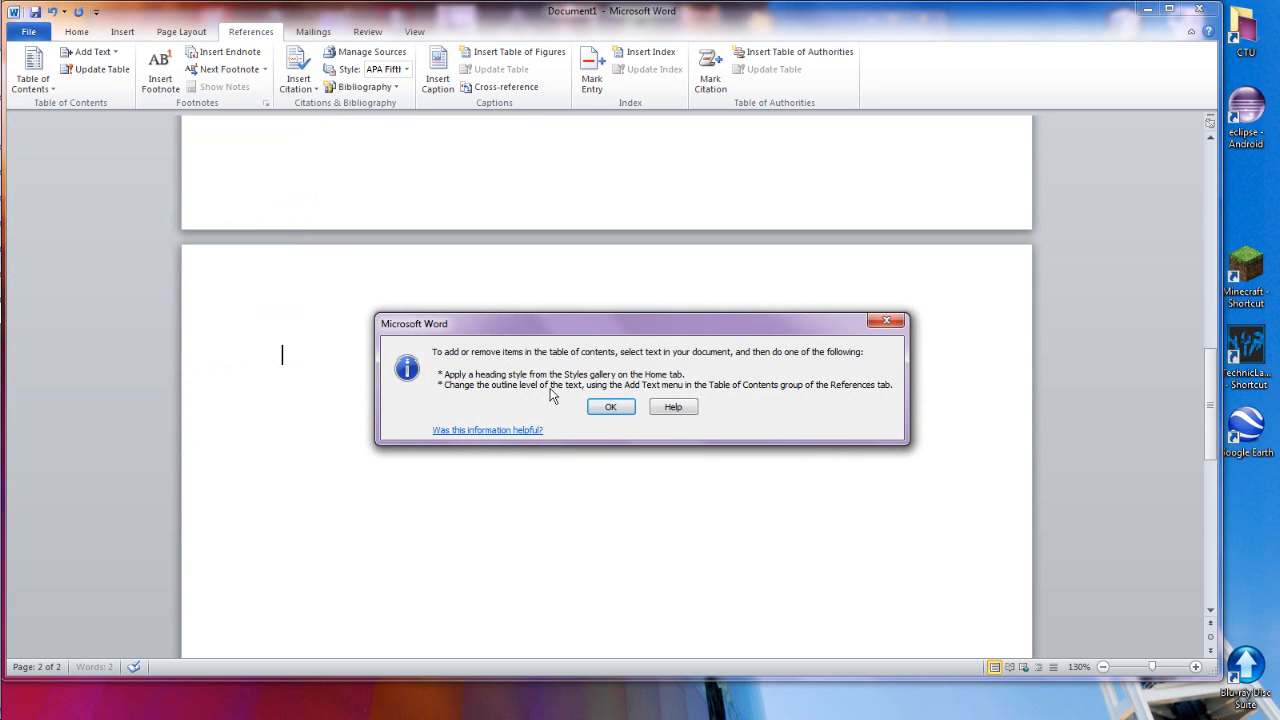
left_click(611, 407)
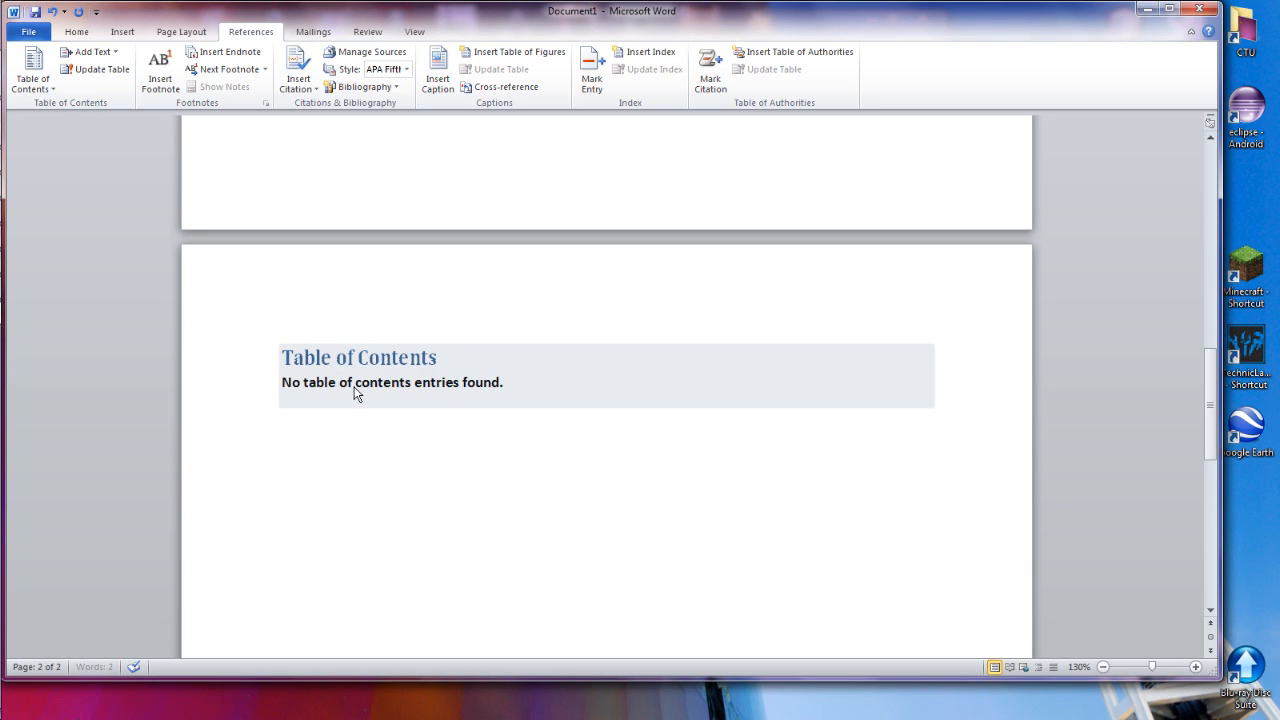
Start a new page after the table of contents and add "Phase 1" there as a Heading 1
left_click(442, 413)
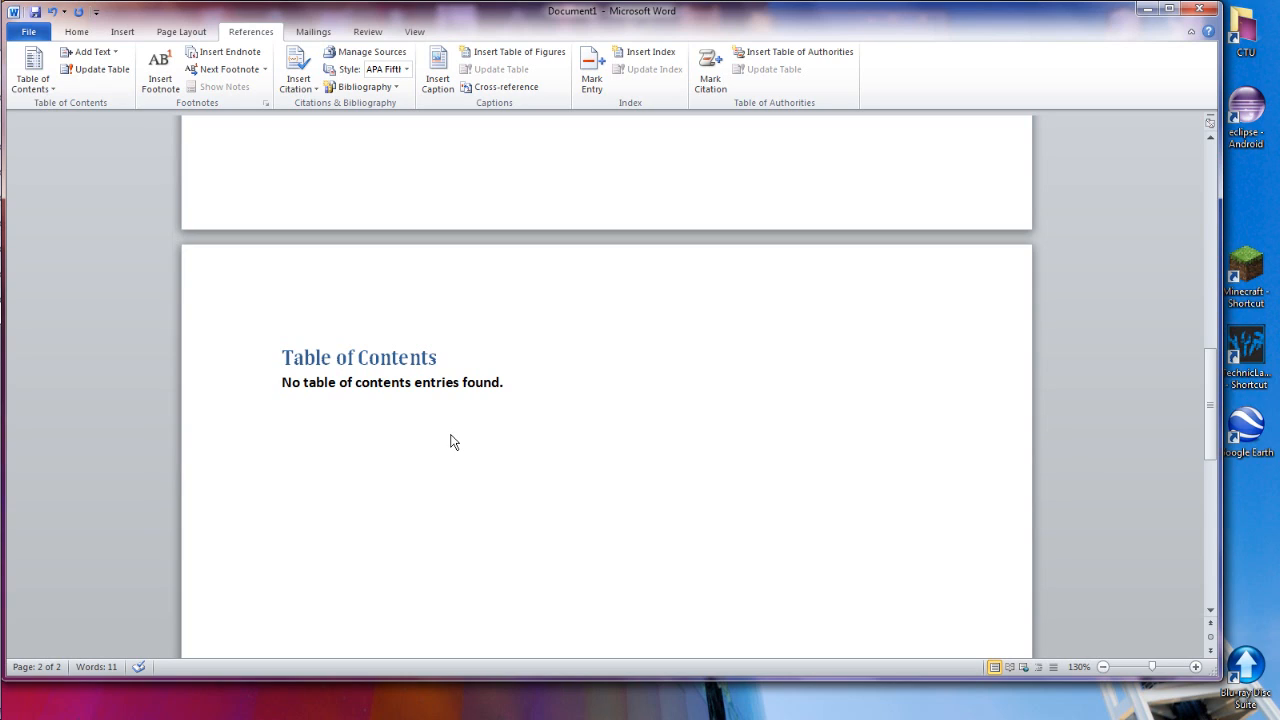
key("ctrl+Return")
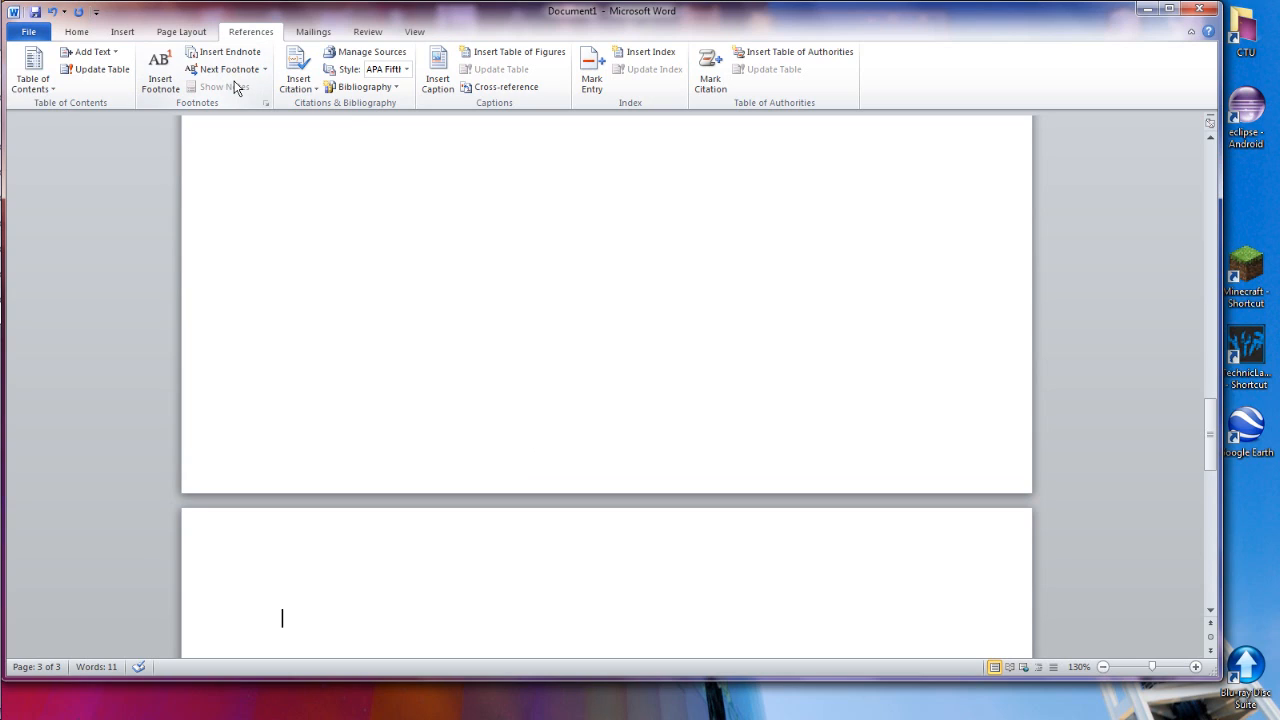
type("Phase 1")
left_click(78, 30)
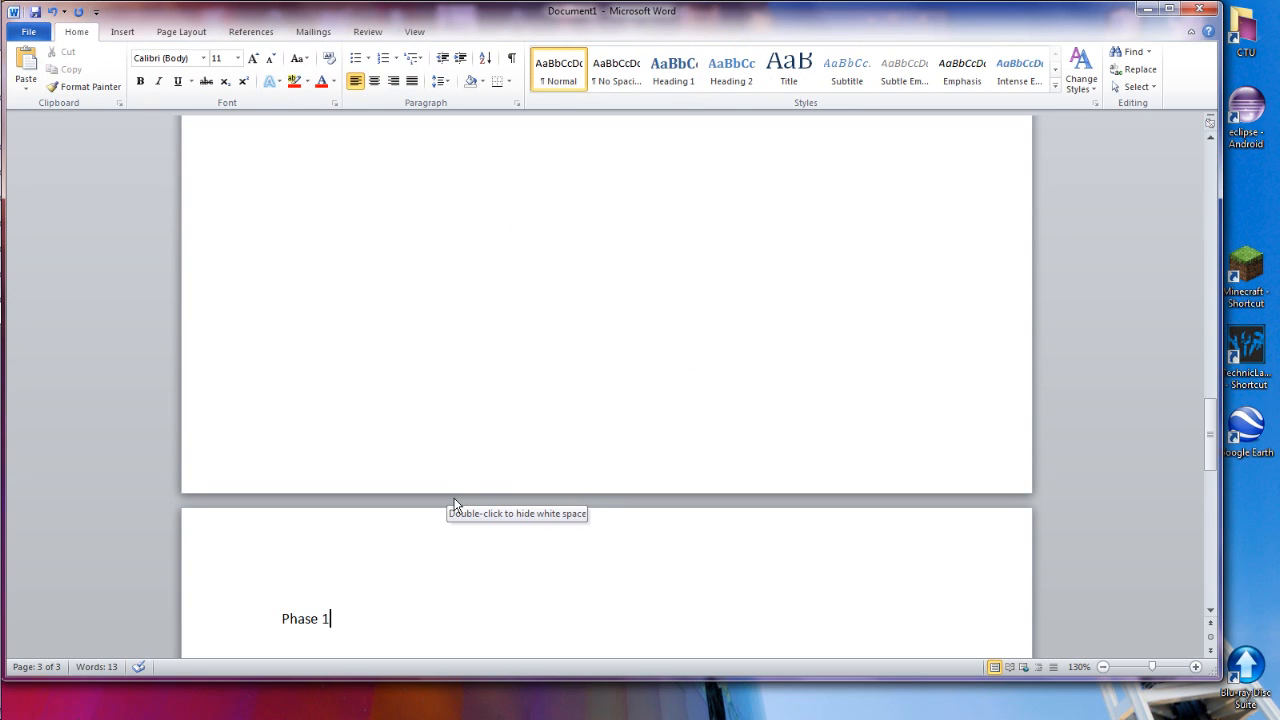
scroll(309, 620, "down", 1)
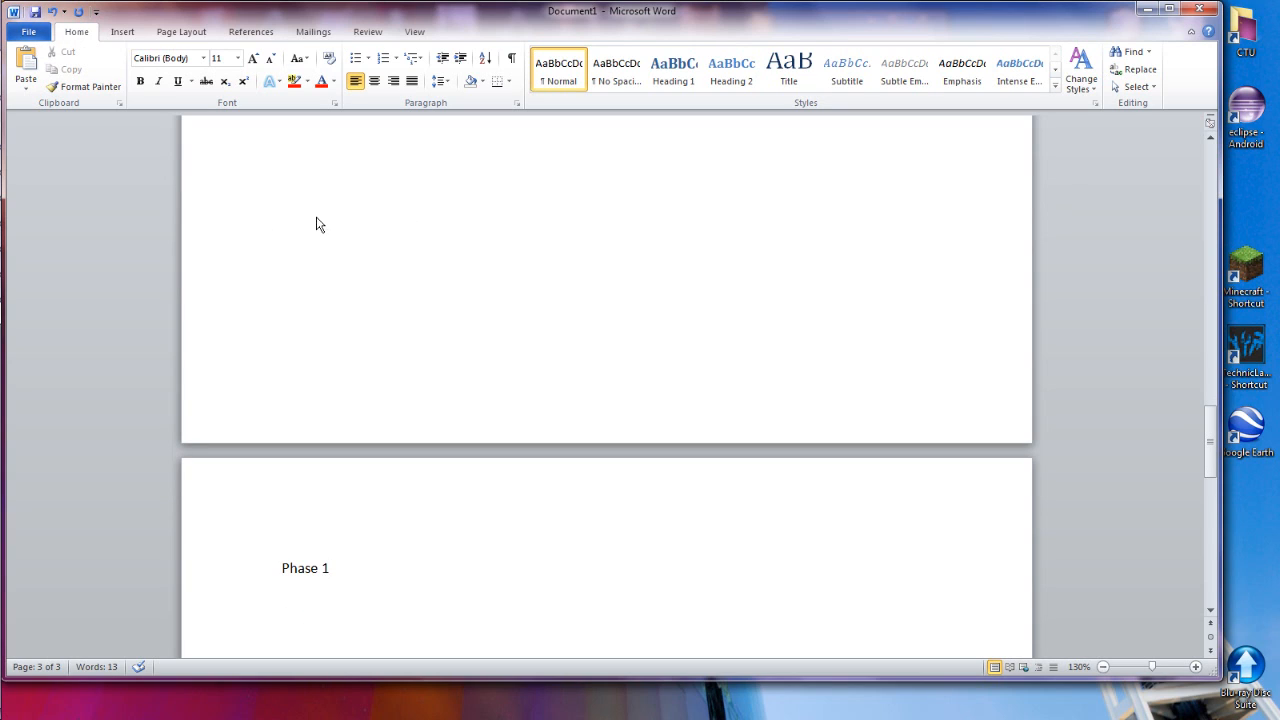
scroll(494, 377, "down", 6)
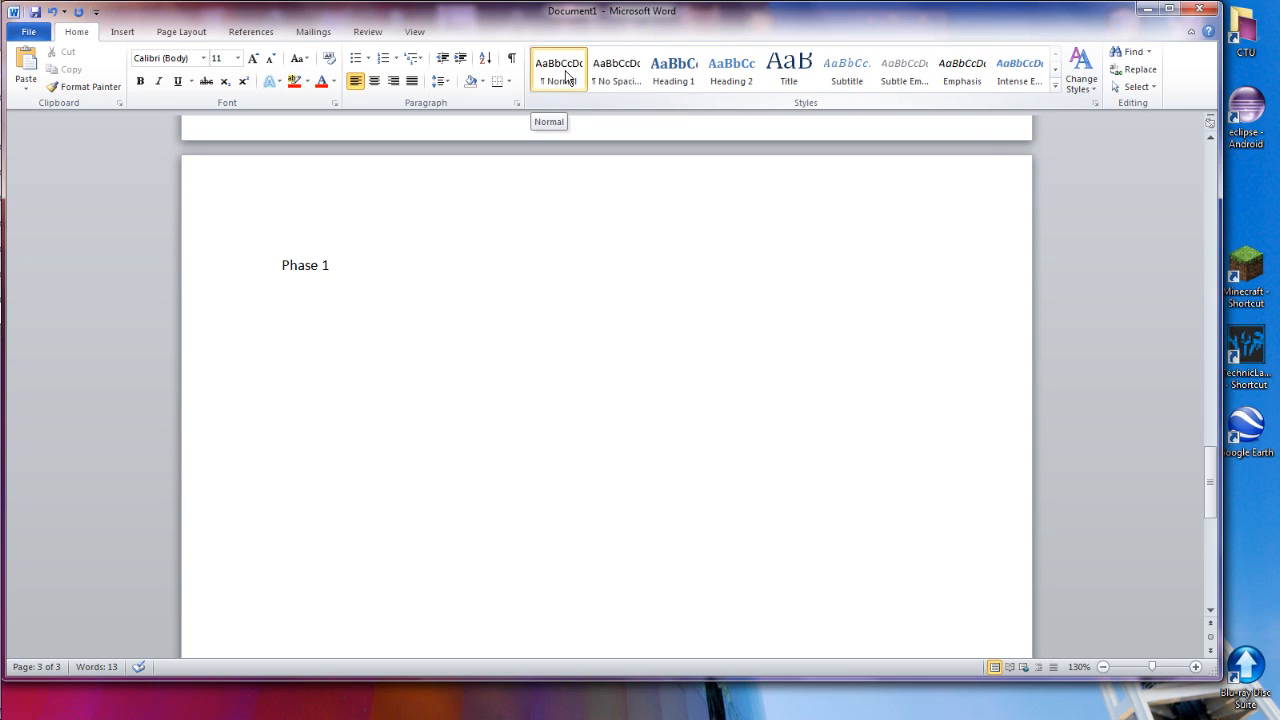
left_click(668, 80)
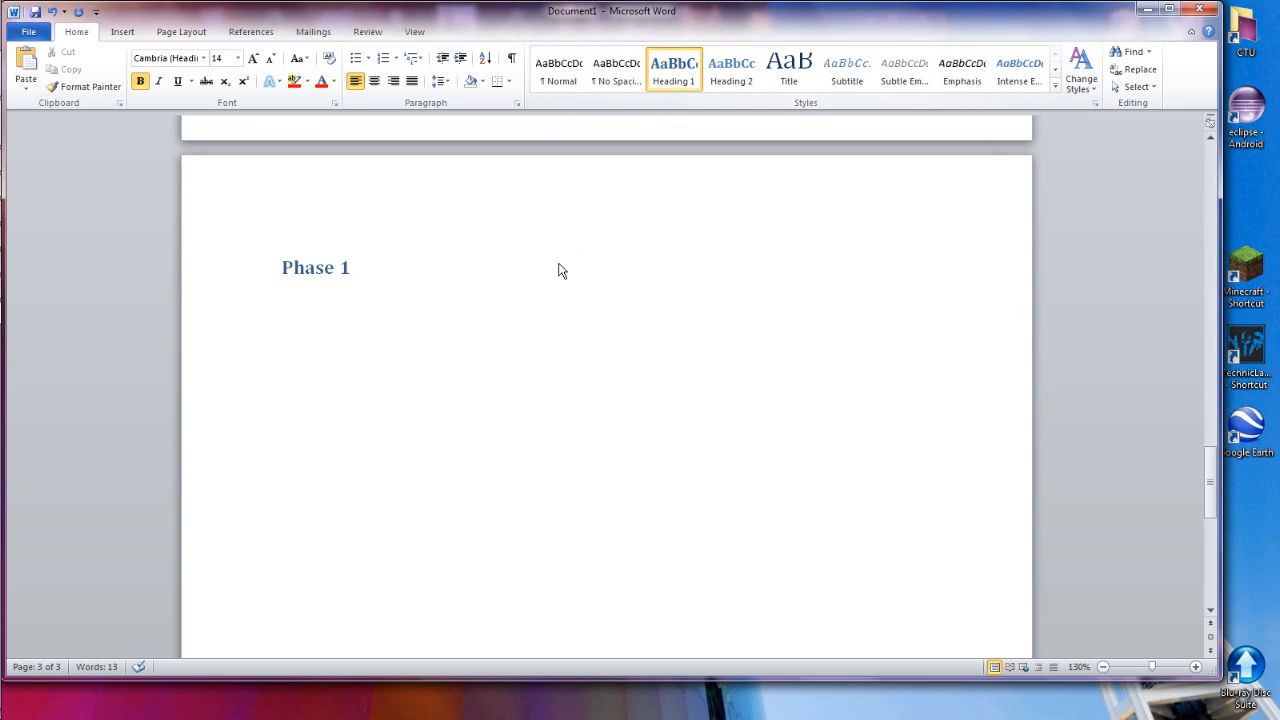
Add a "Phase2" line below the Phase 1 heading and format it as Heading 1
key("Return")
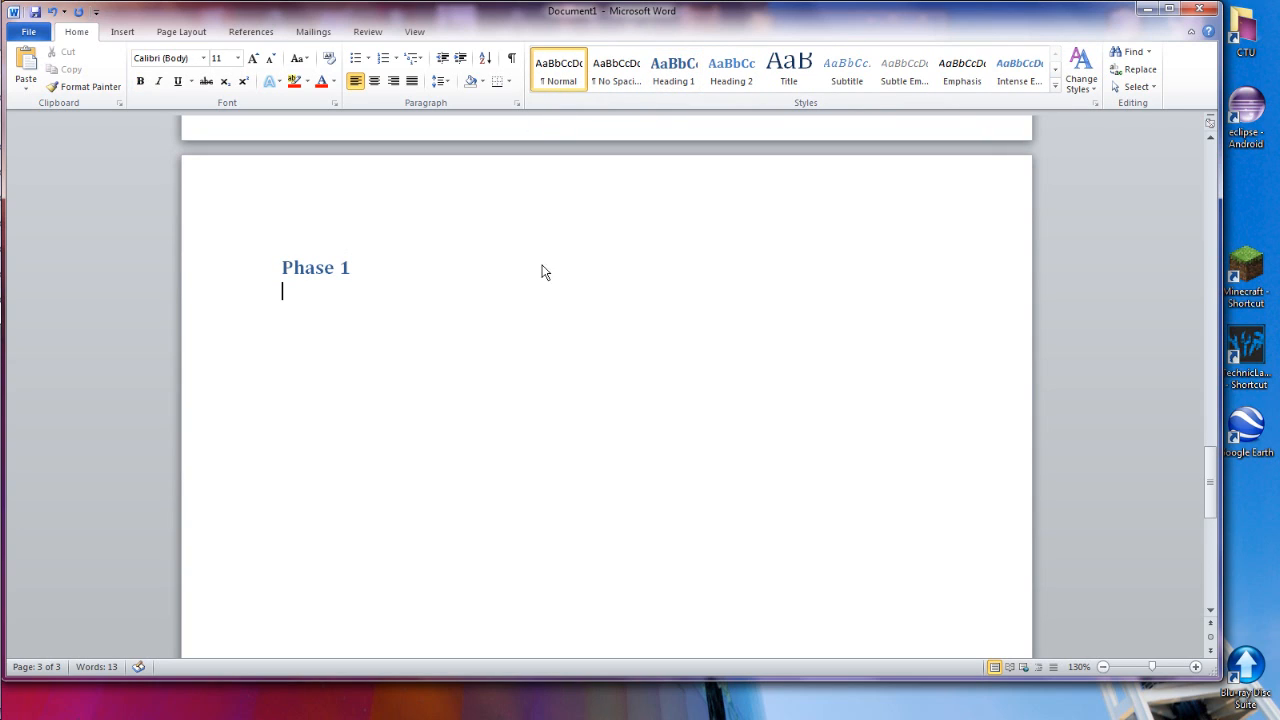
type("Phae 1")
key("BackSpace")
key("BackSpace")
key("BackSpace")
type("se2")
left_click(680, 88)
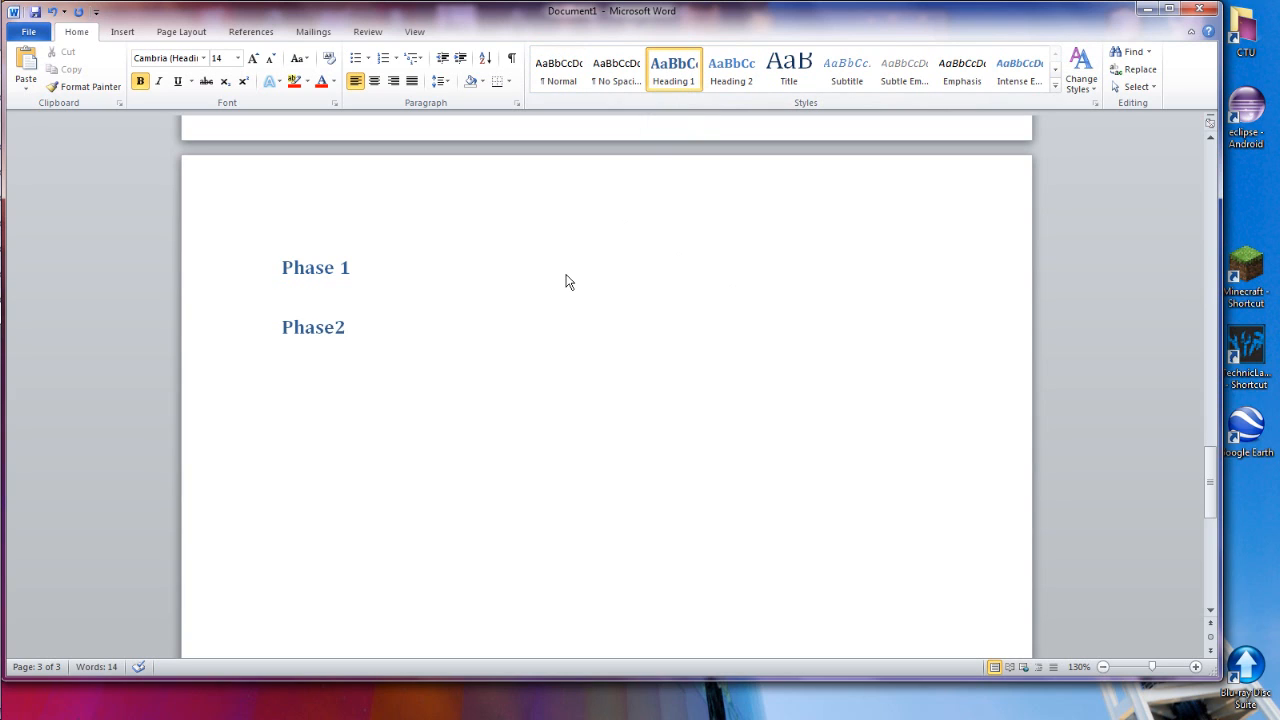
Update the table of contents to list the Phase 1 and Phase2 headings
scroll(564, 285, "up", 3)
scroll(563, 287, "up", 15)
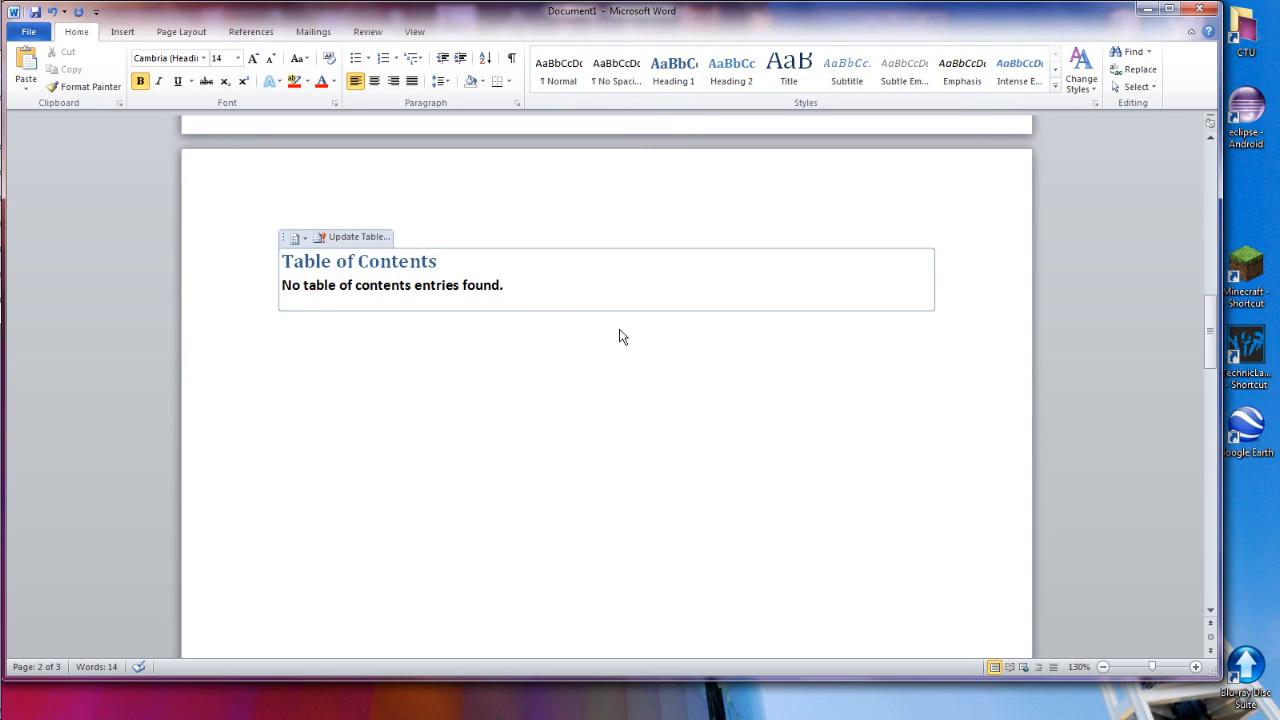
left_click(354, 242)
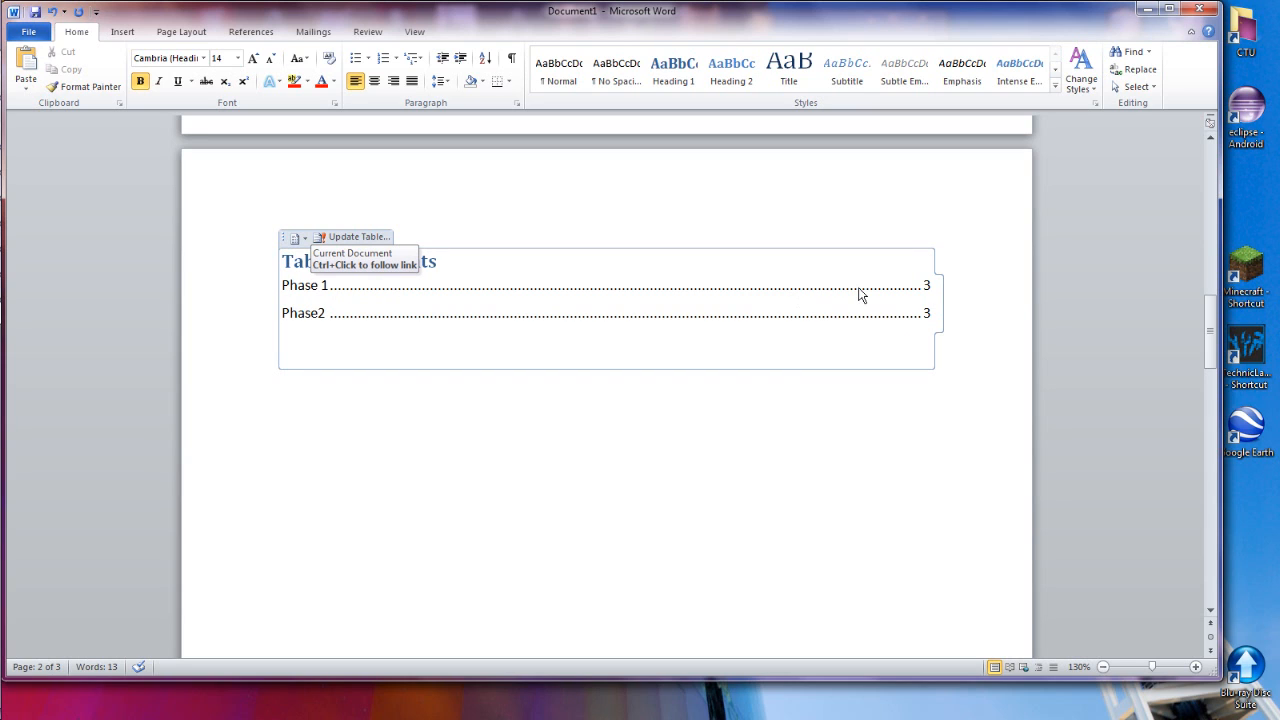
Insert a page break before the Phase2 heading and update only the page numbers in the table of contents
left_click(826, 314, "ctrl")
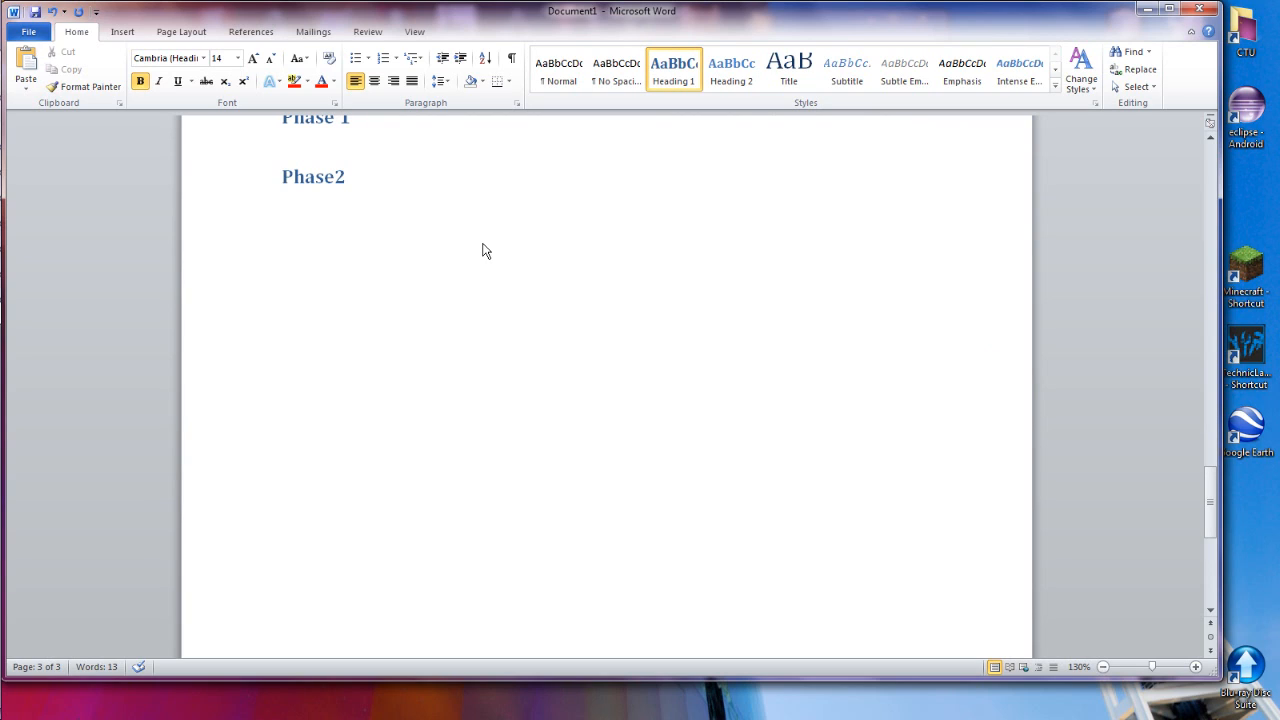
key("ctrl+Return")
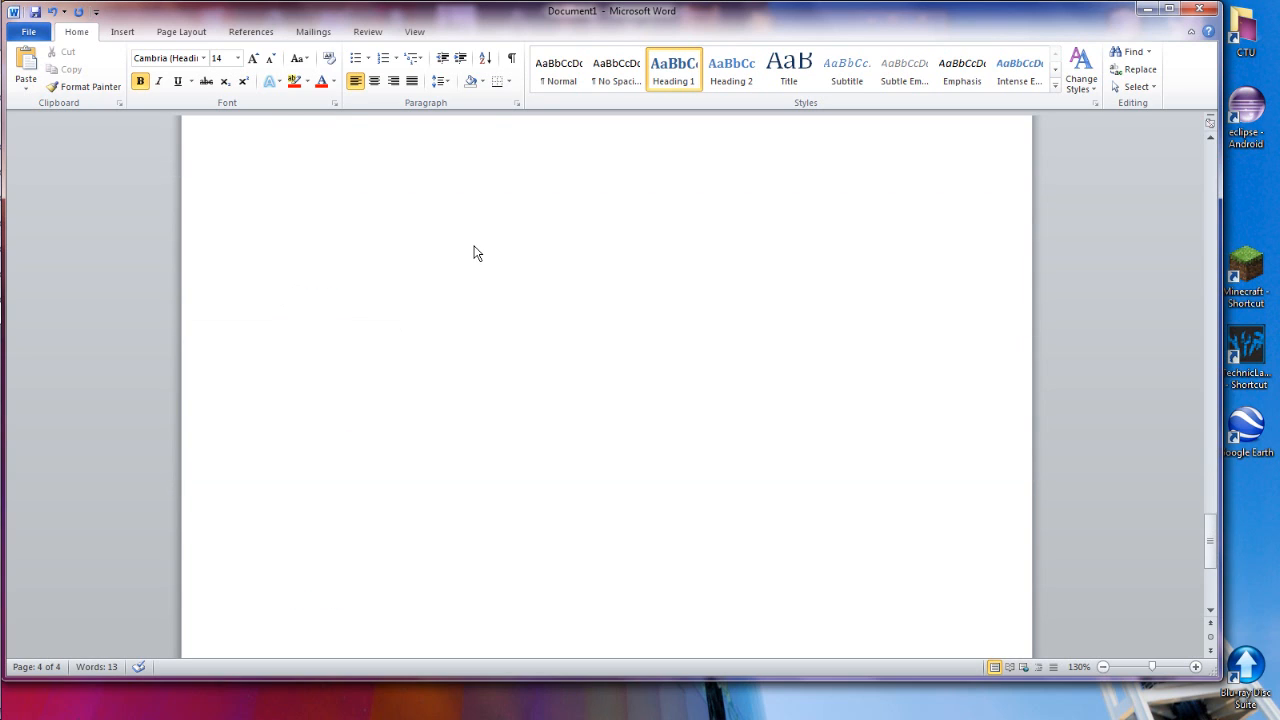
scroll(473, 253, "up", 20)
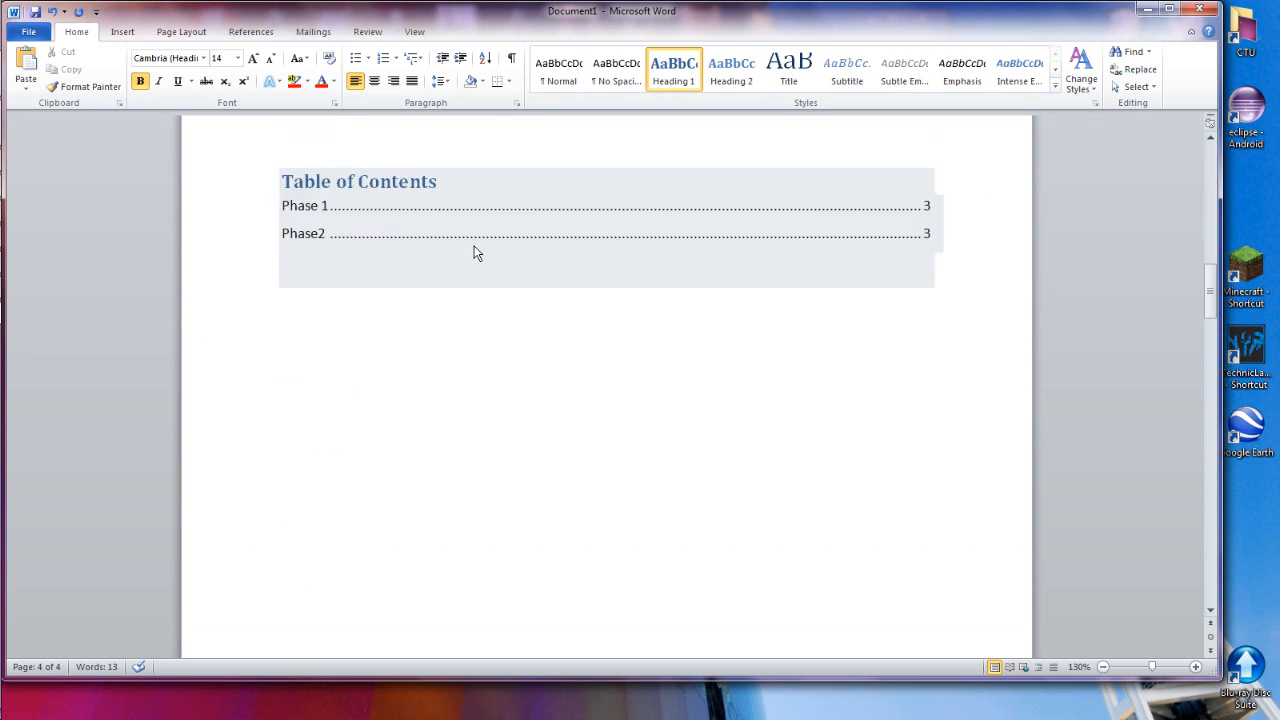
scroll(475, 251, "up", 2)
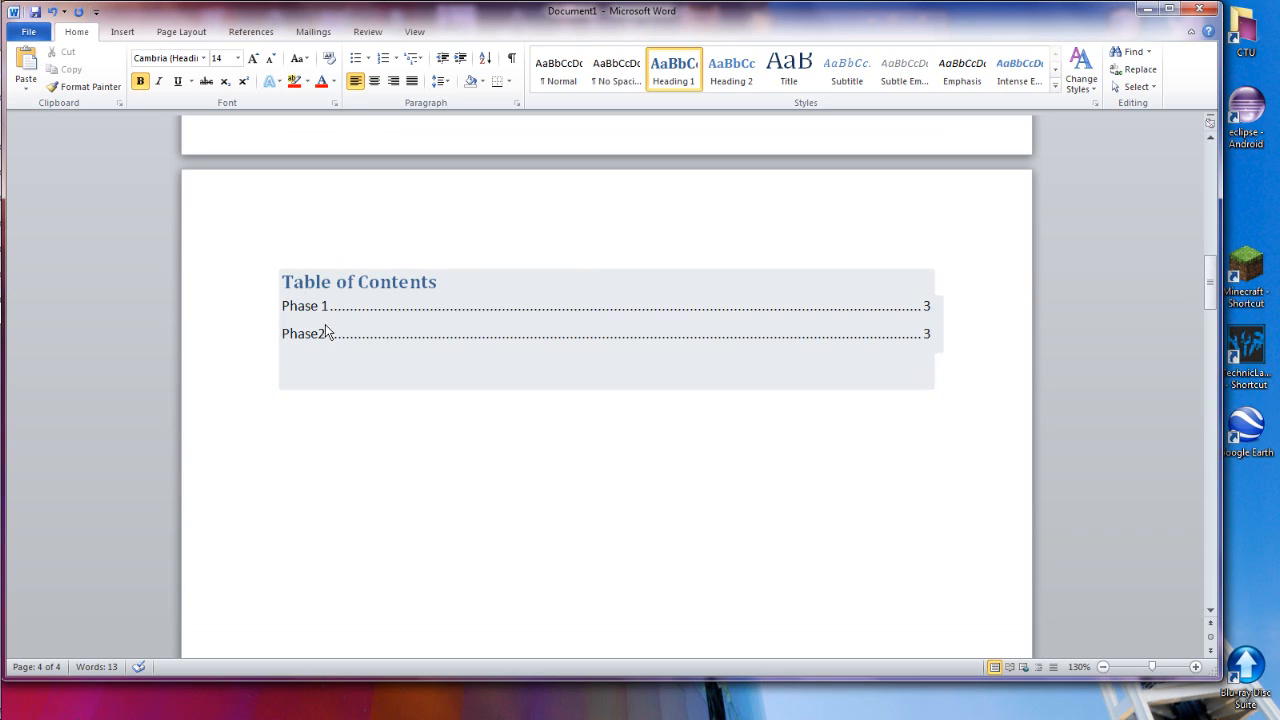
left_click(931, 340)
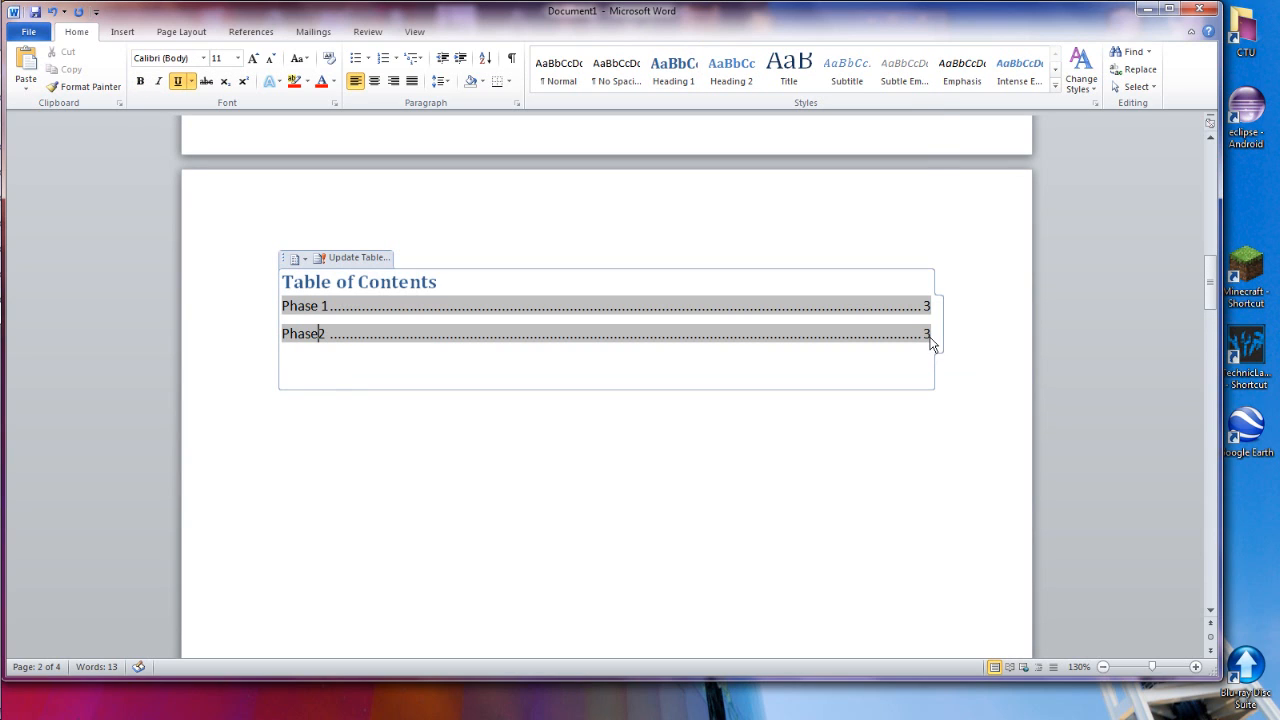
left_click(361, 259)
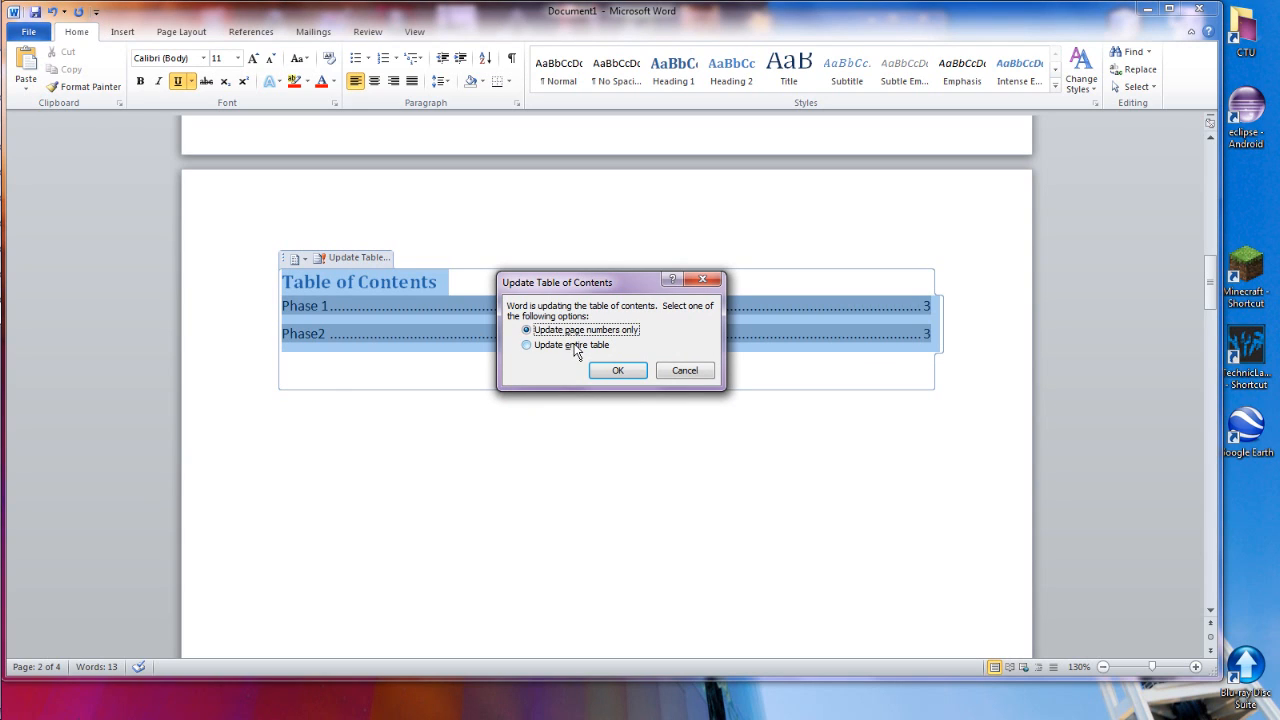
left_click(612, 370)
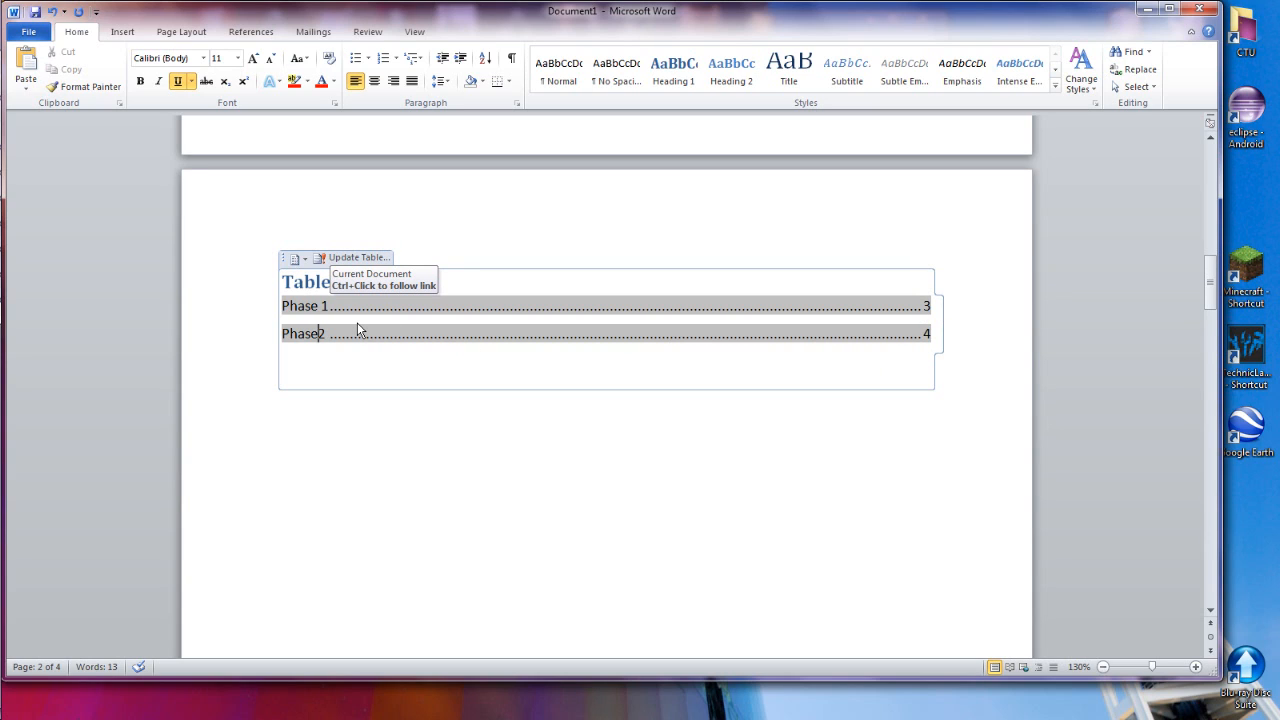
Delete the page break below Phase 1 and insert a new one directly before the Phase2 heading
scroll(357, 332, "down", 15)
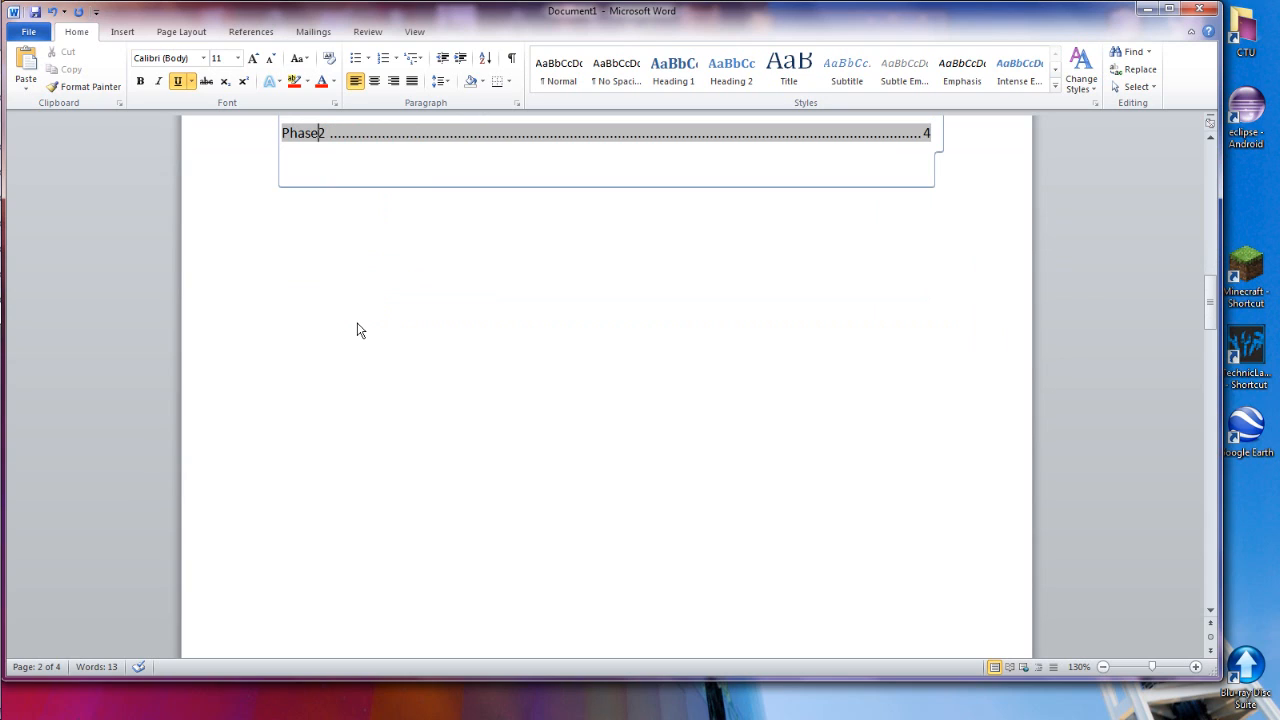
scroll(357, 332, "down", 5)
left_click(405, 263)
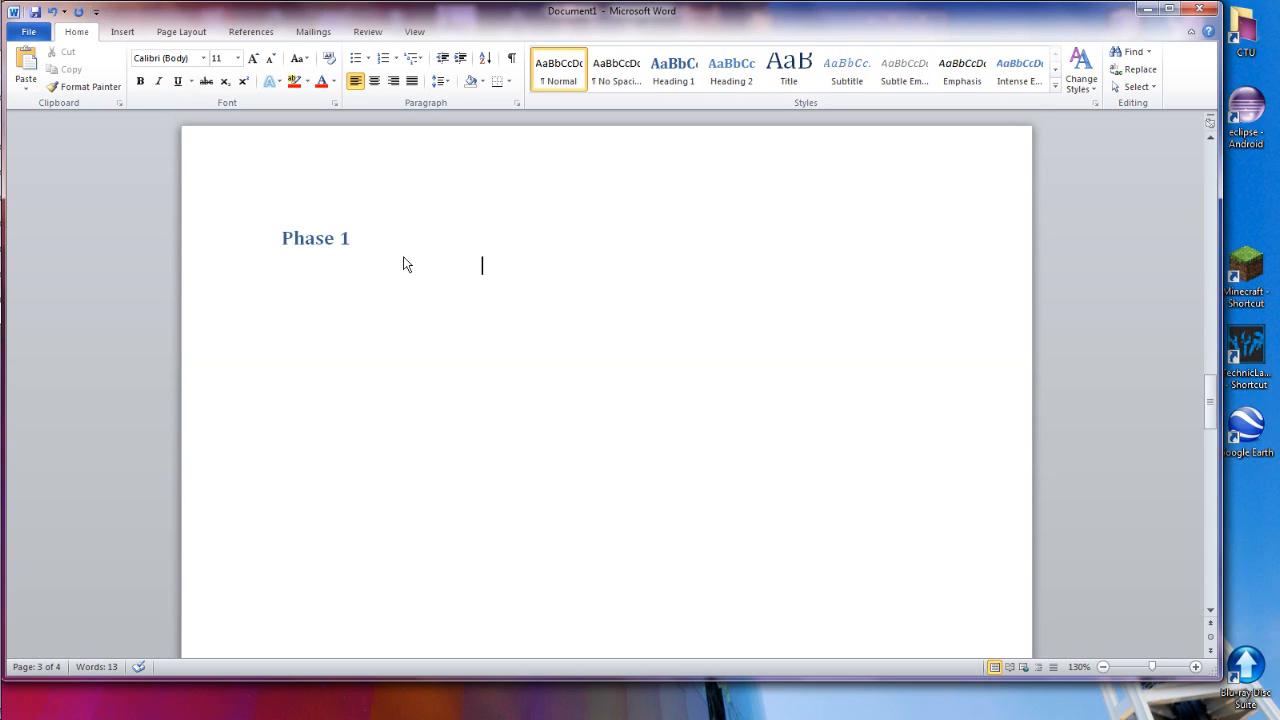
key("Up")
key("Down")
key("Delete")
key("Down")
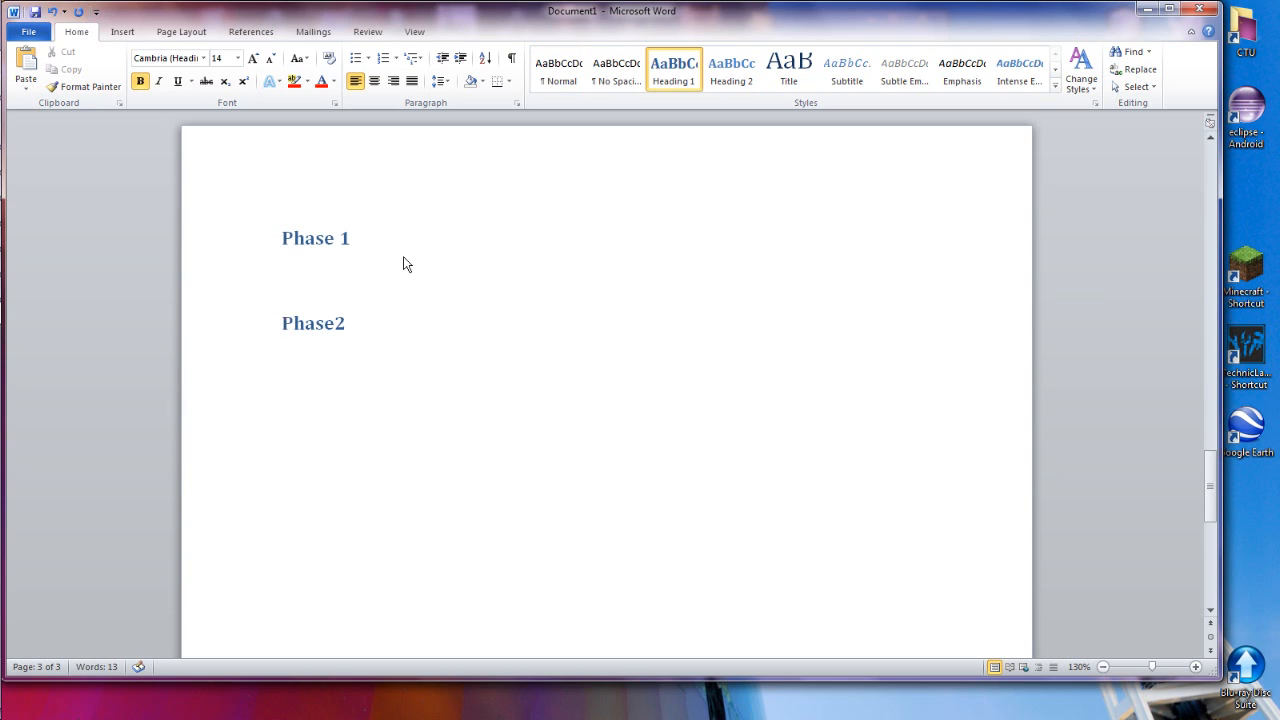
key("ctrl+Return")
Add a "Submission 1" line under the Phase 1 heading and format it as Heading 2
key("Up")
key("Up")
key("Down")
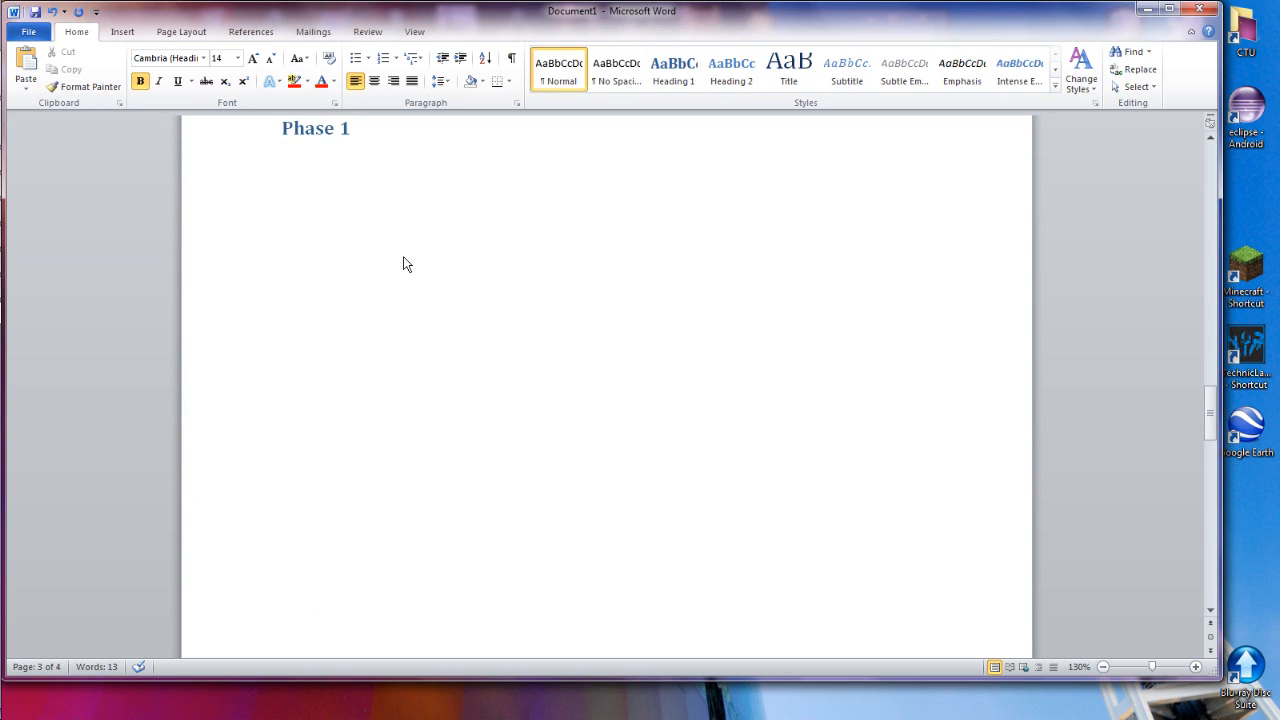
type("Submission ")
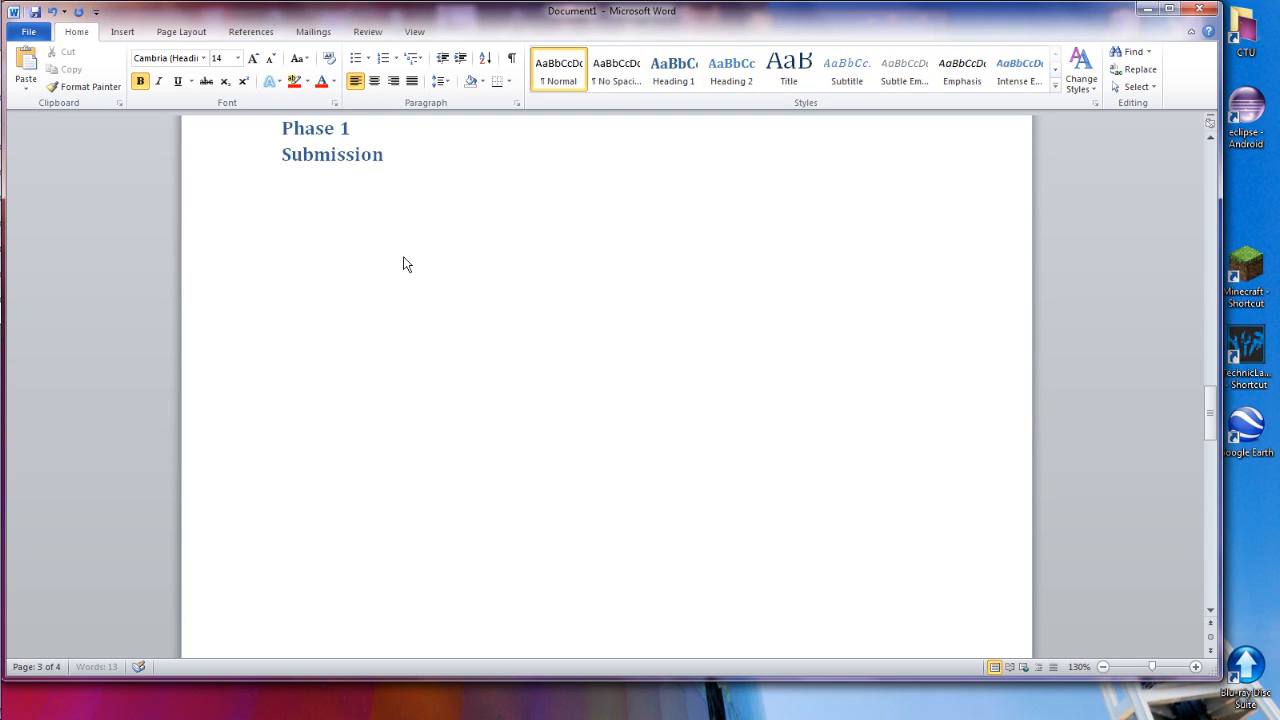
type("1")
left_click(738, 85)
scroll(554, 289, "down", 15)
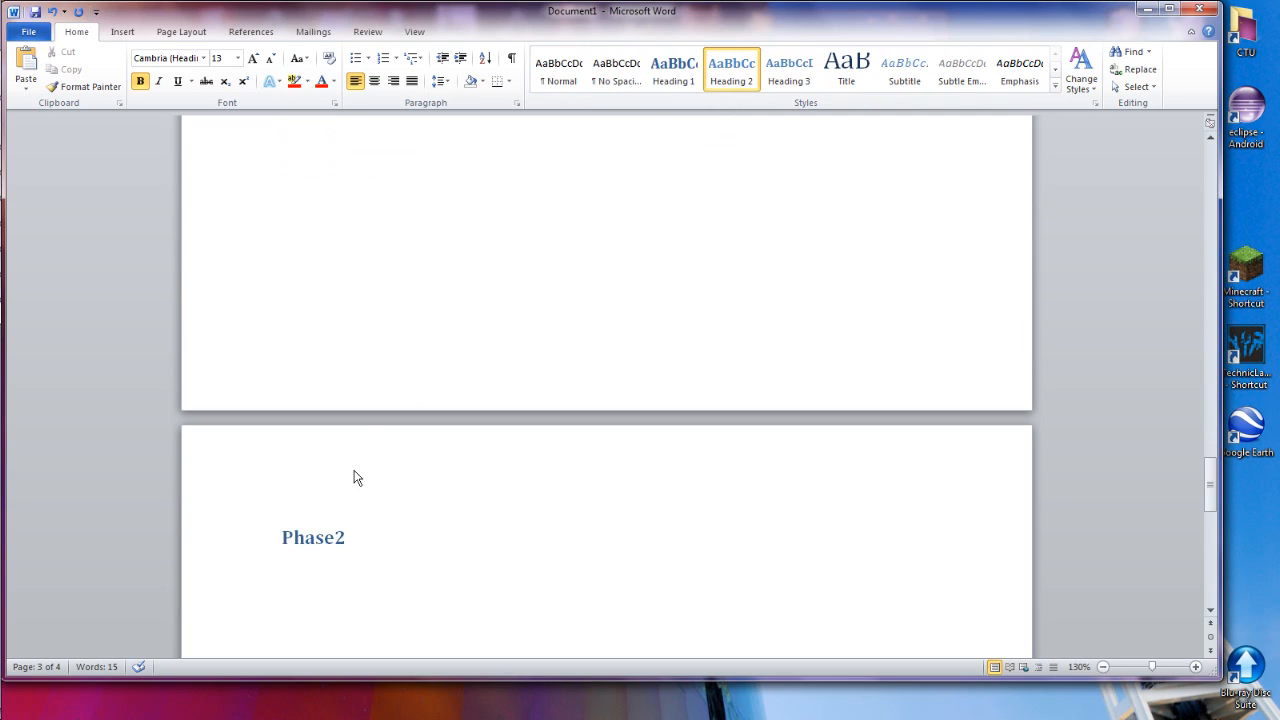
left_click(348, 537)
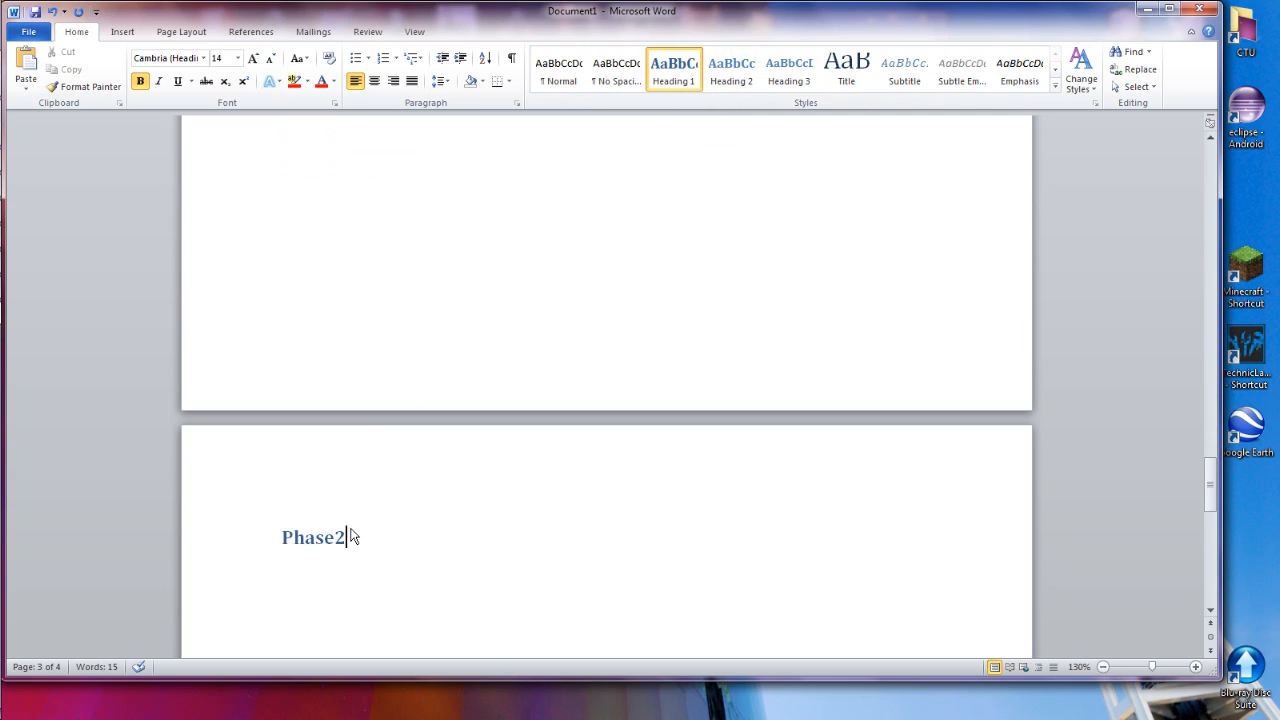
left_click(281, 538)
scroll(354, 389, "up", 15)
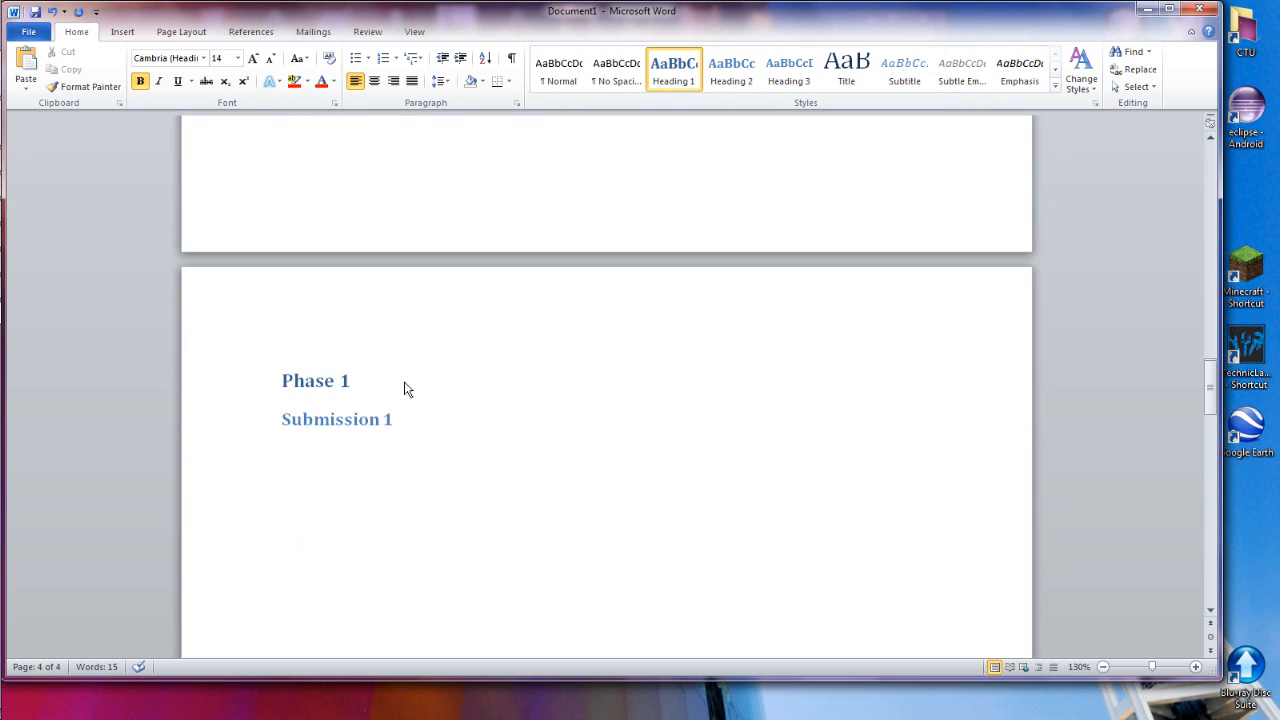
Enter "TBD" as placeholder body text under the Submission 1 subheading
left_click(403, 421)
key("Return")
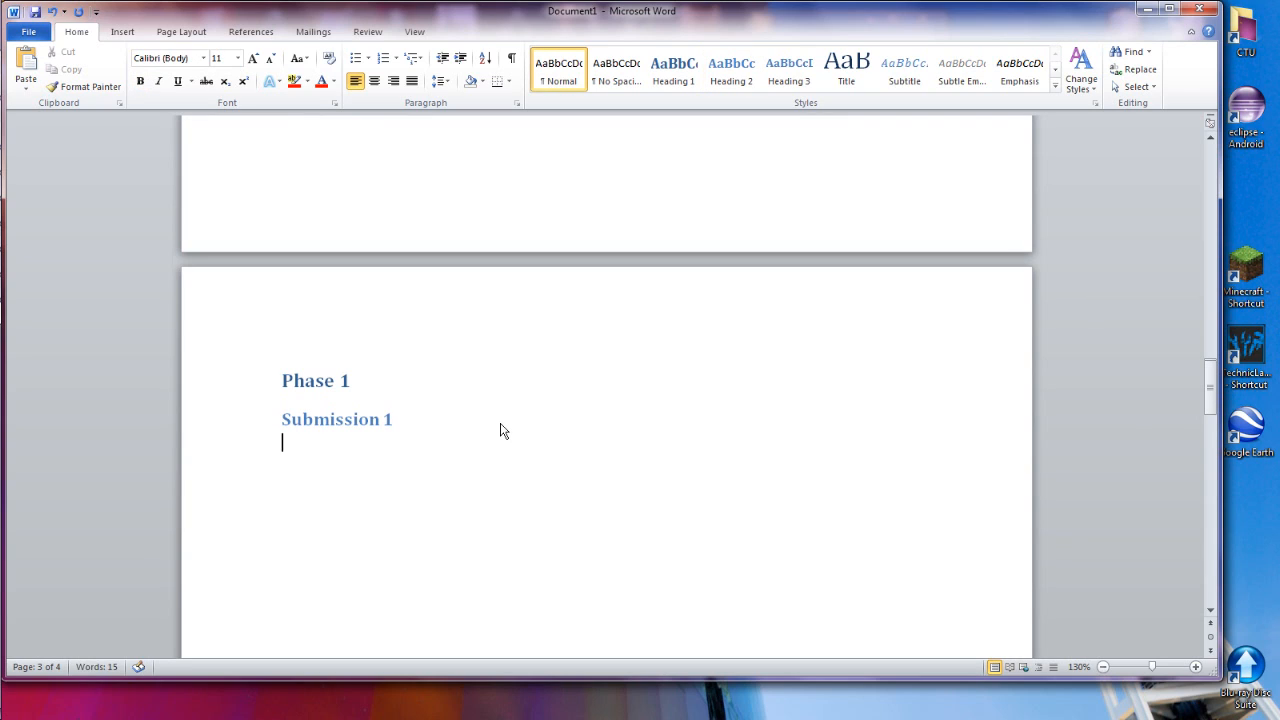
type("Submission 2")
key("BackSpace")
key("BackSpace")
key("BackSpace")
key("BackSpace")
Add a "Submission 2" line below the Submission 1 placeholder text and format it as Heading 2
key("BackSpace")
key("BackSpace")
key("BackSpace")
key("BackSpace")
key("BackSpace")
type("TBD")
key("Return")
type("Submission 3")
key("BackSpace")
type("2")
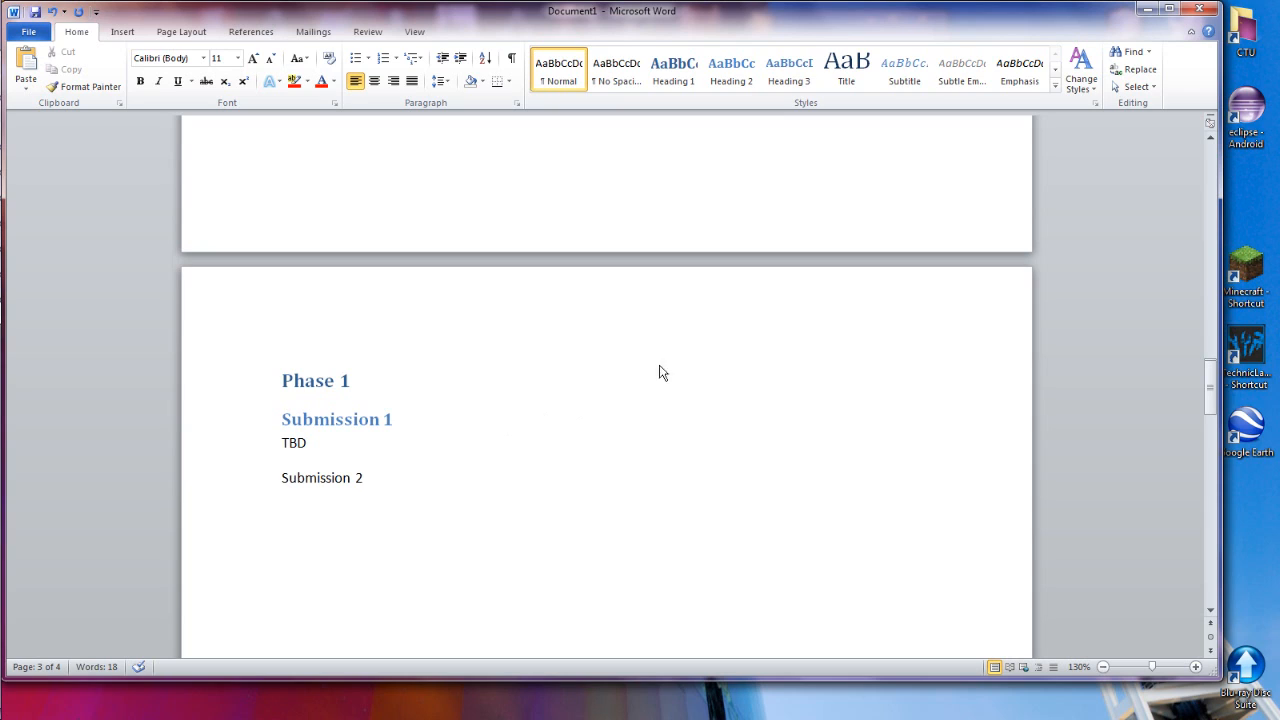
left_click(695, 78)
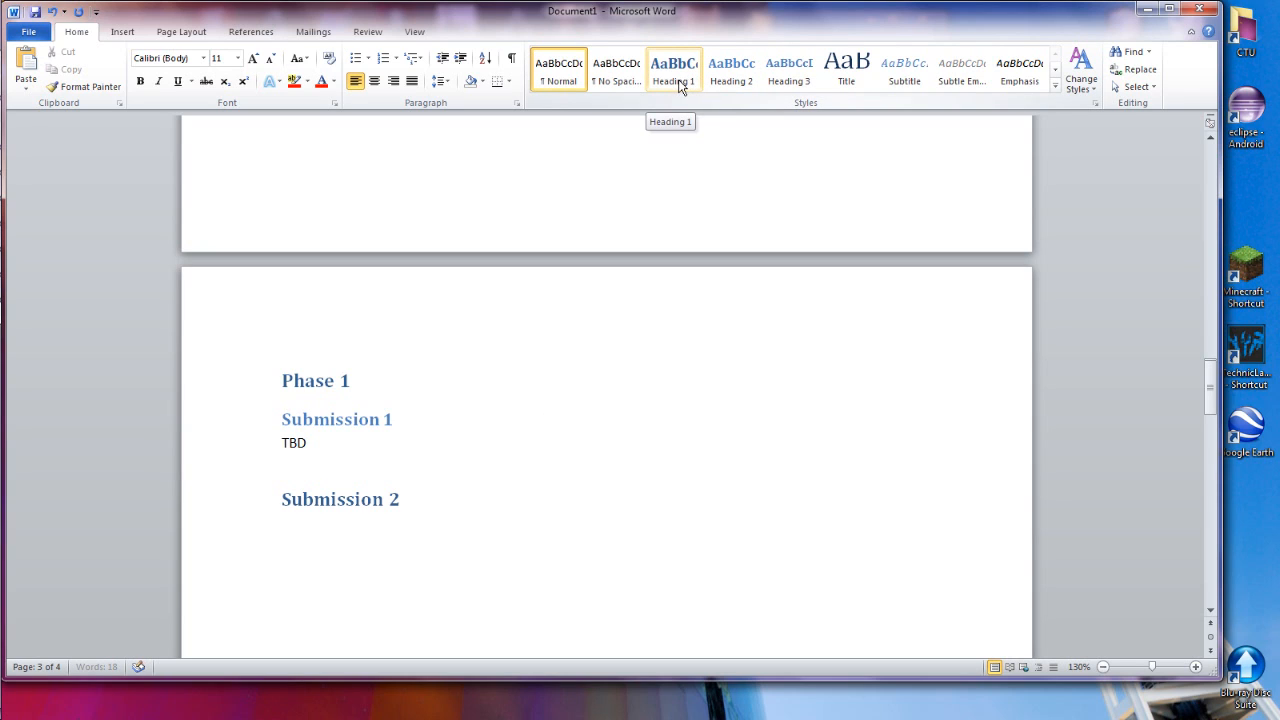
left_click(725, 75)
scroll(420, 365, "down", 1)
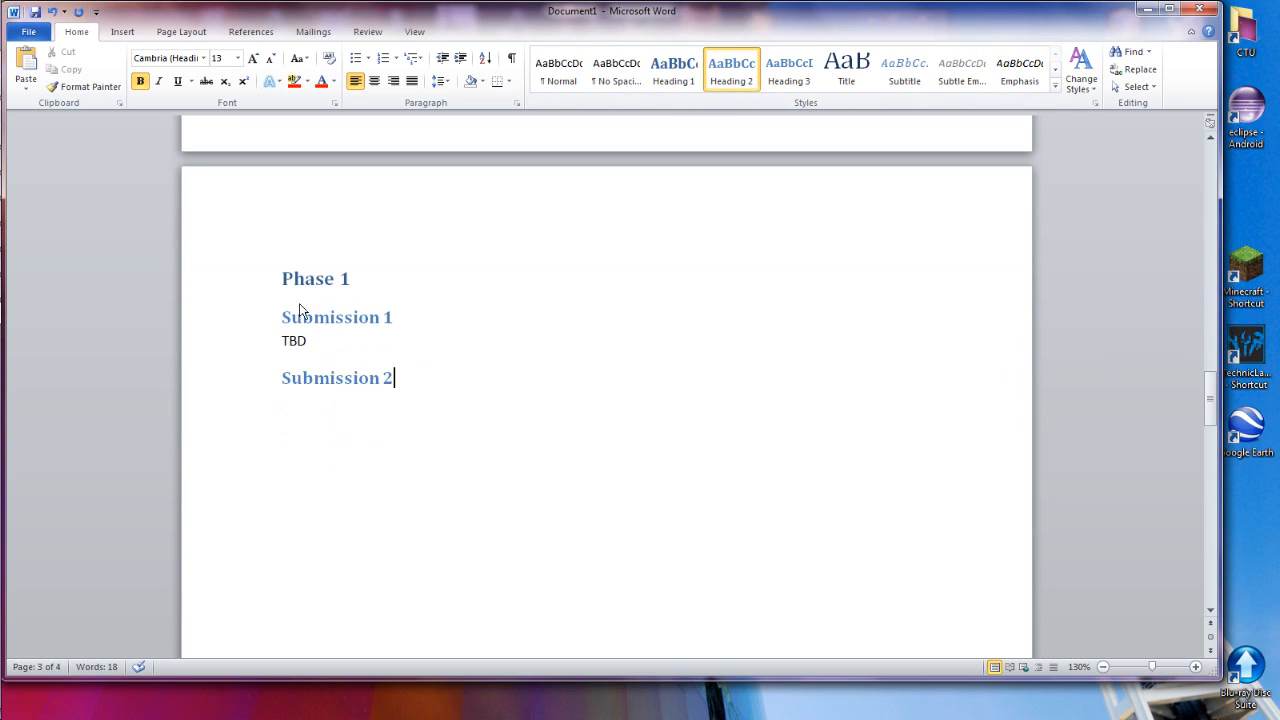
Enter "TBD" as placeholder body text under the Submission 2 subheading
type("TBD")
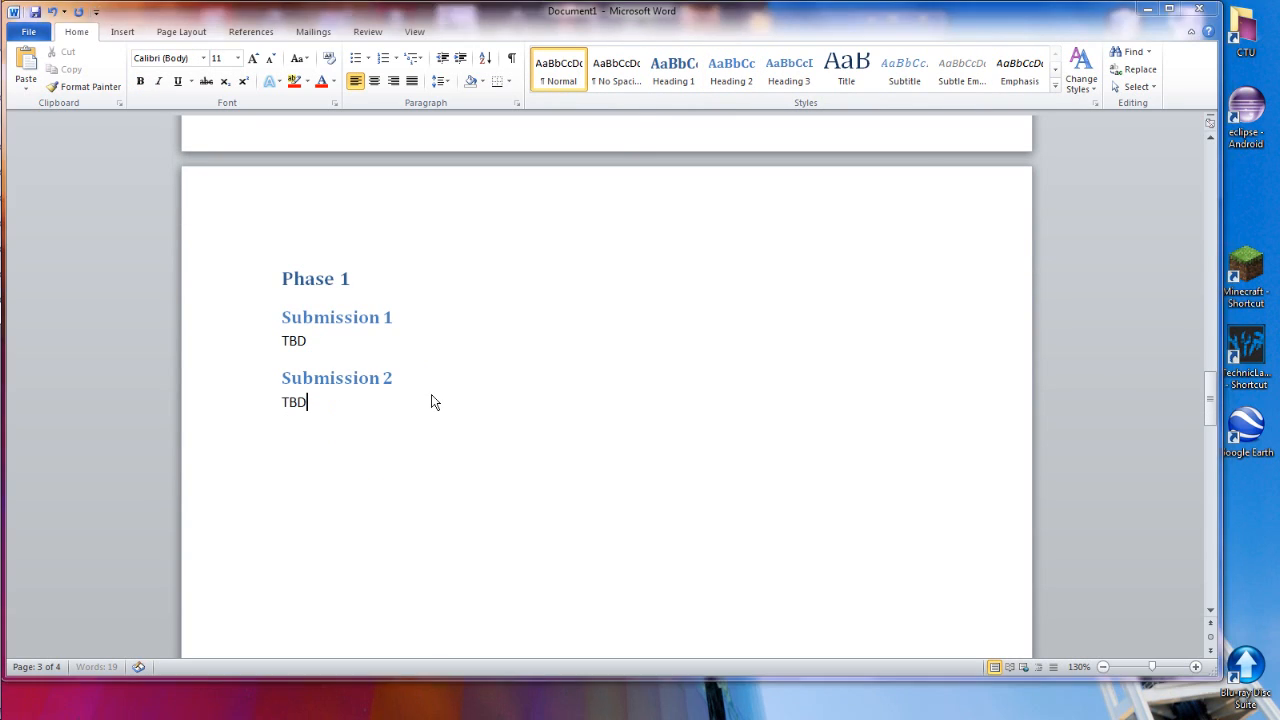
key("ctrl+s")
key("Escape")
Update the entire table of contents to include the Submission 1 and Submission 2 subheadings
scroll(577, 391, "up", 10)
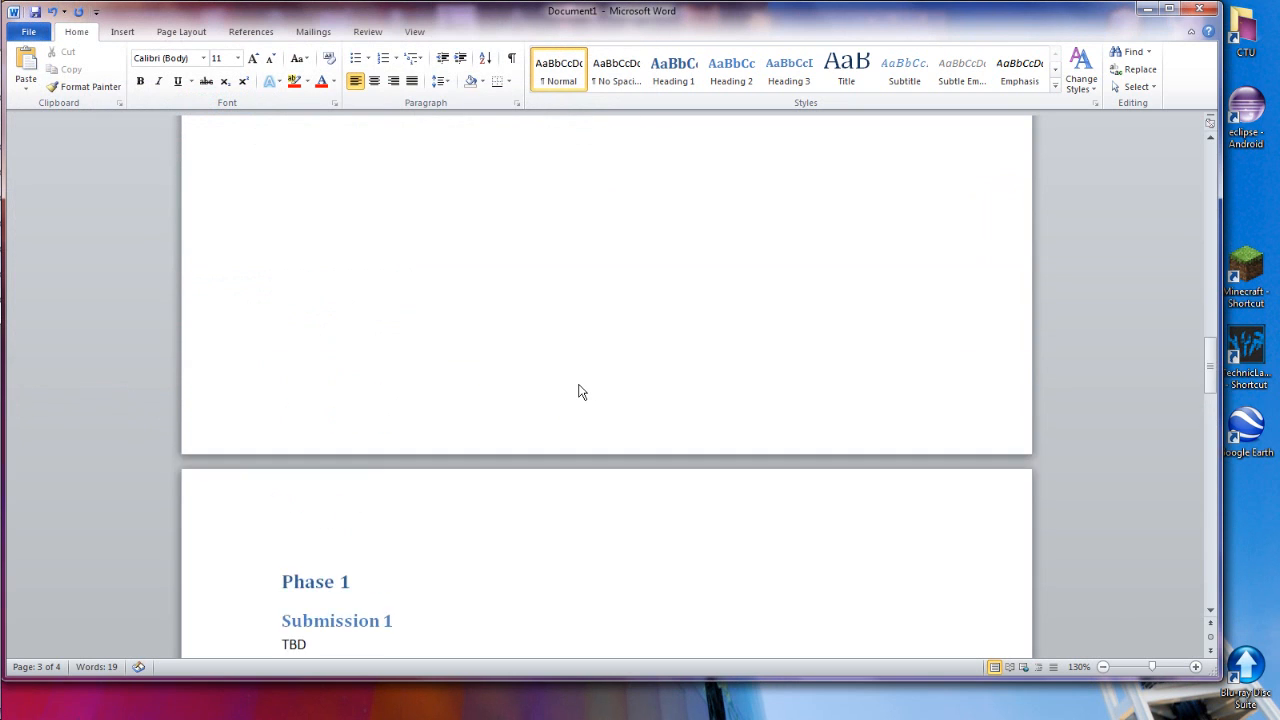
left_click(469, 381)
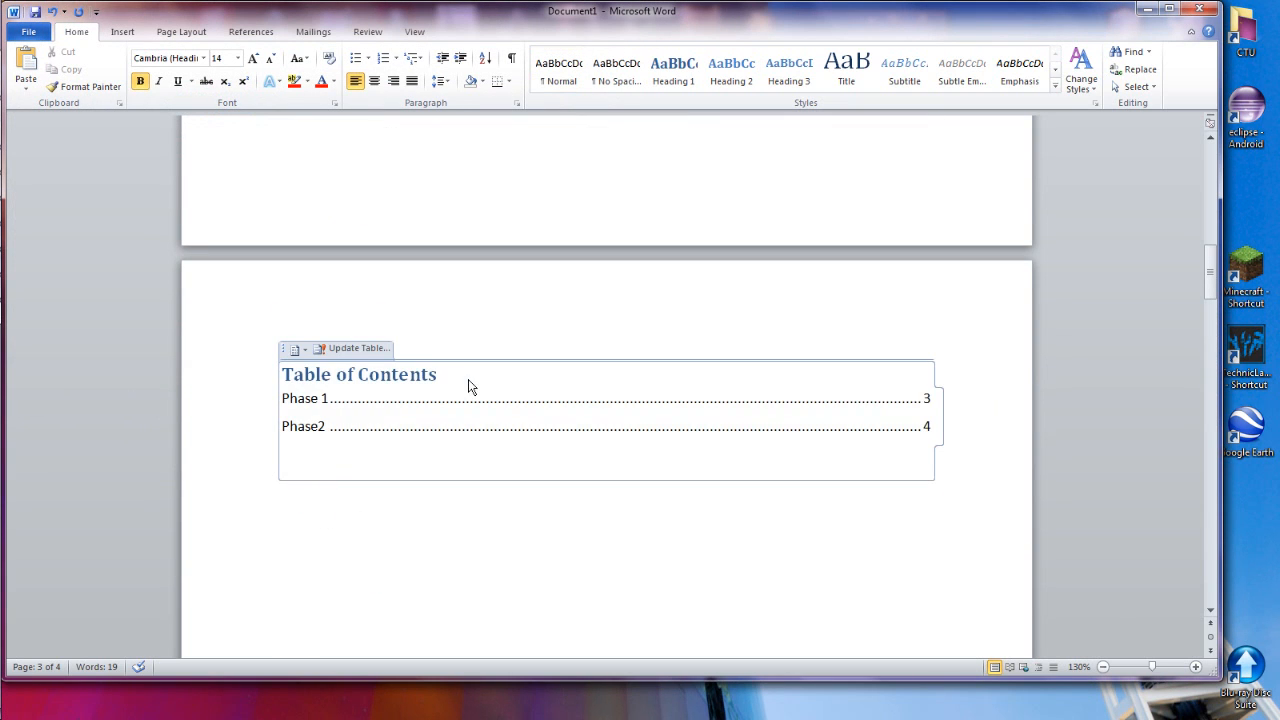
left_click(352, 348)
left_click(588, 345)
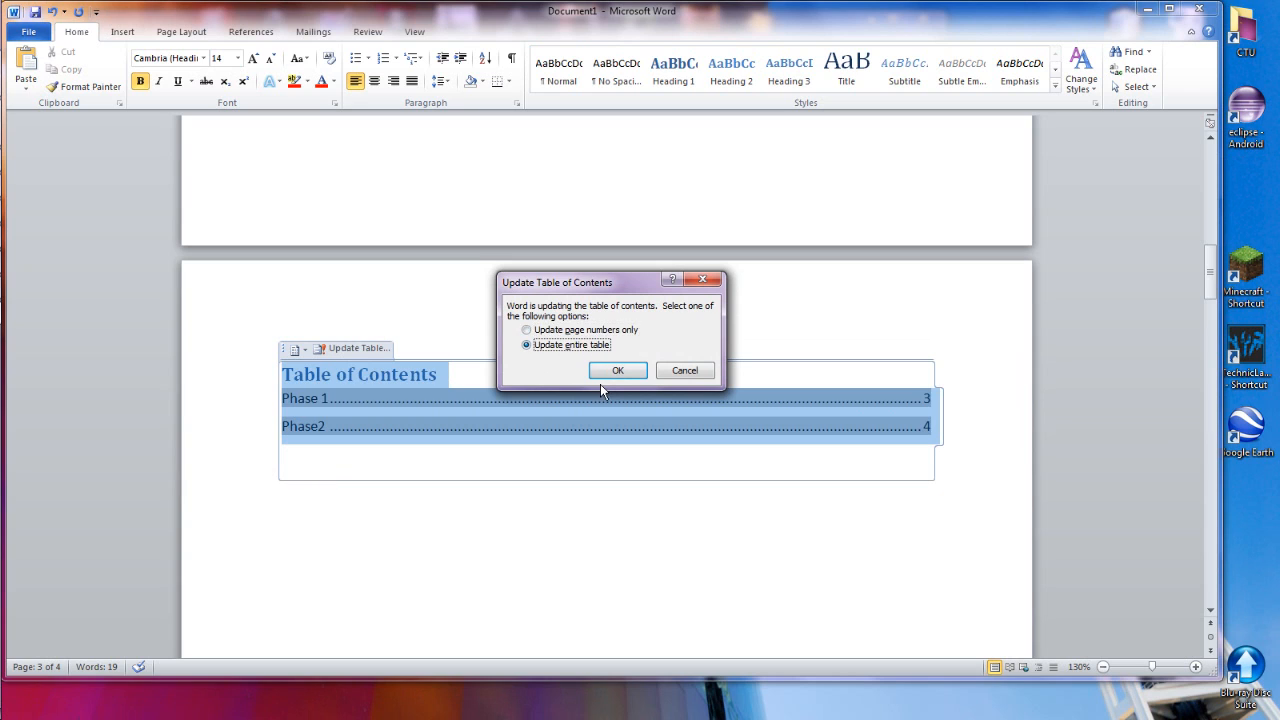
left_click(617, 370)
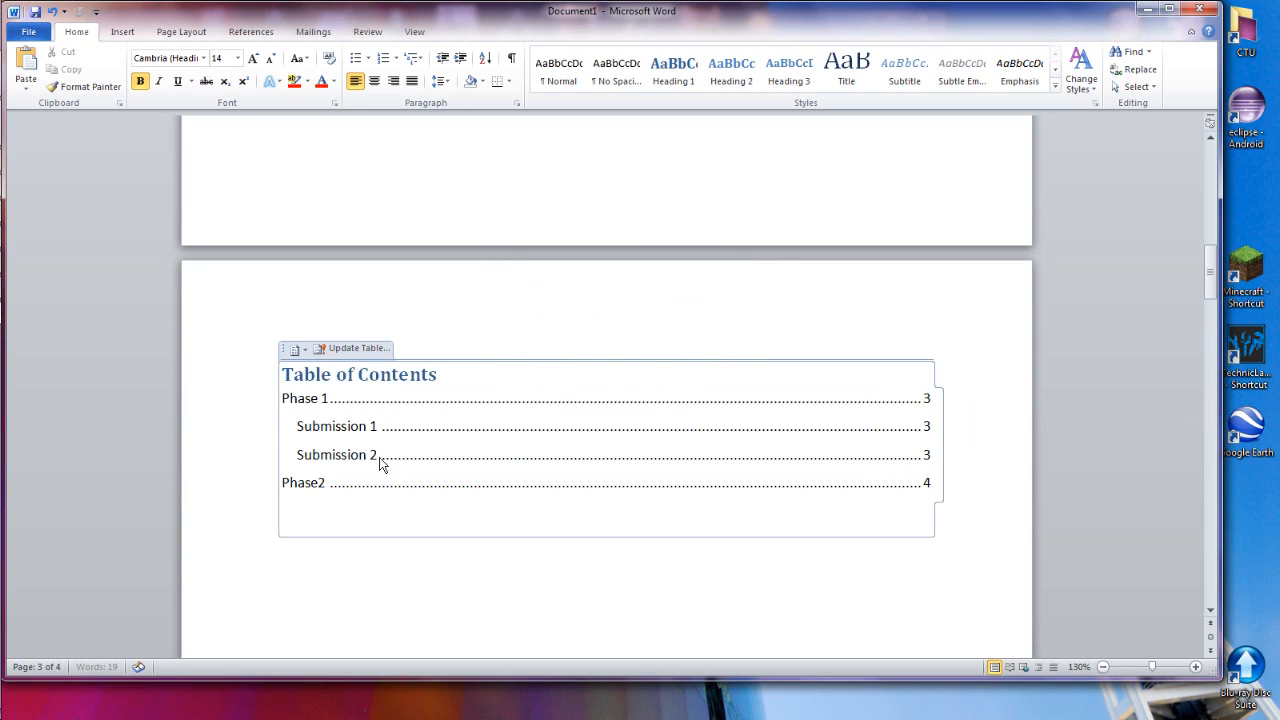
left_click(347, 426)
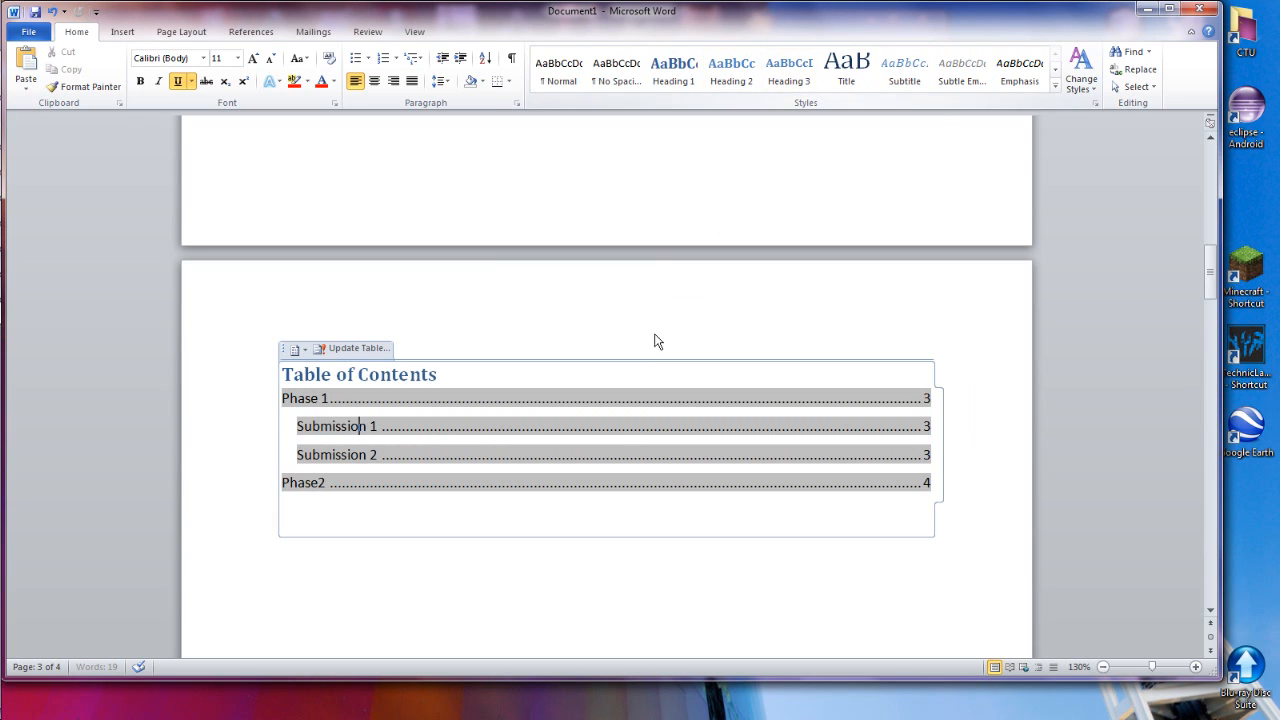
Capture a screenshot of the document window, paste it above the Phase2 heading and select the picture
scroll(515, 518, "down", 3)
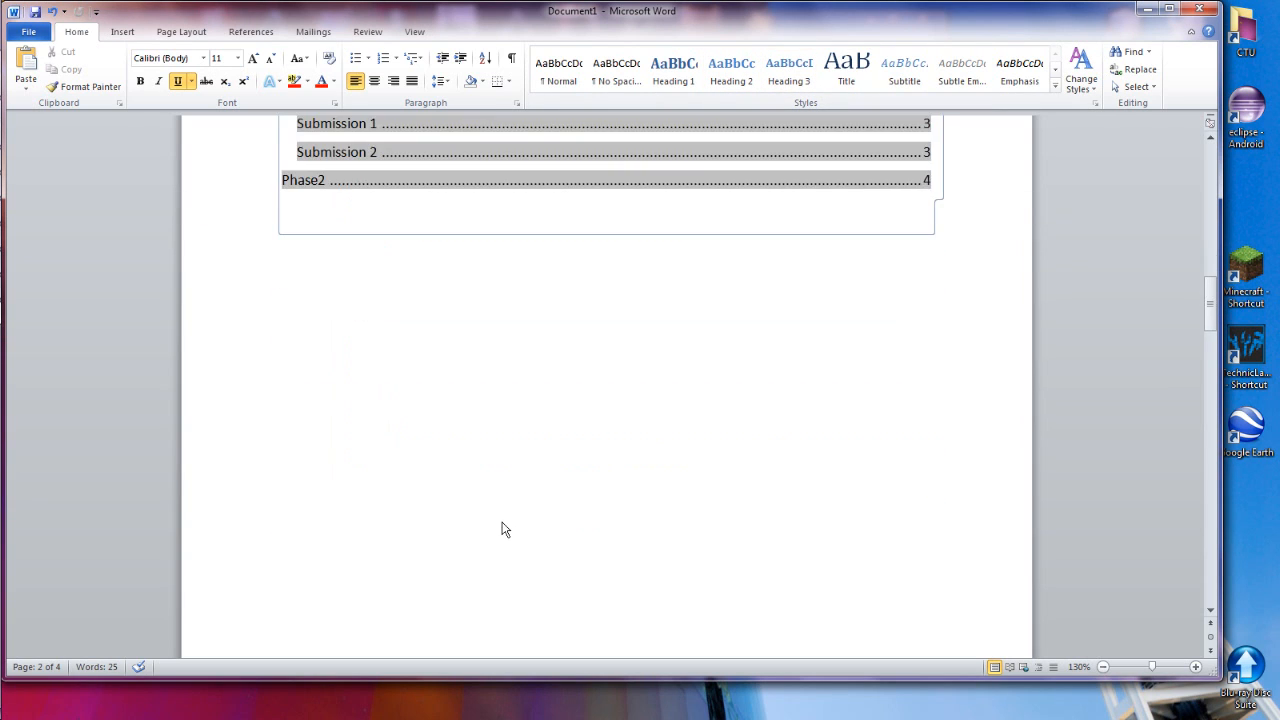
left_click(494, 494)
scroll(488, 490, "down", 8)
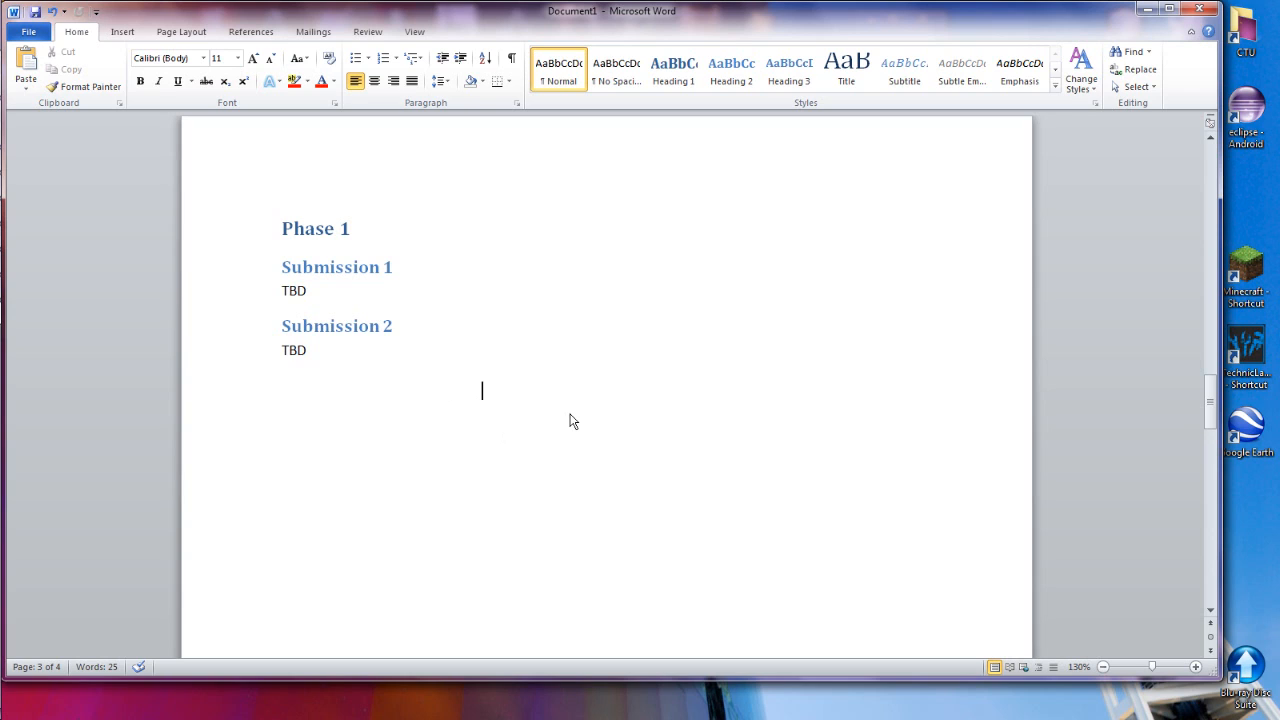
key("alt")
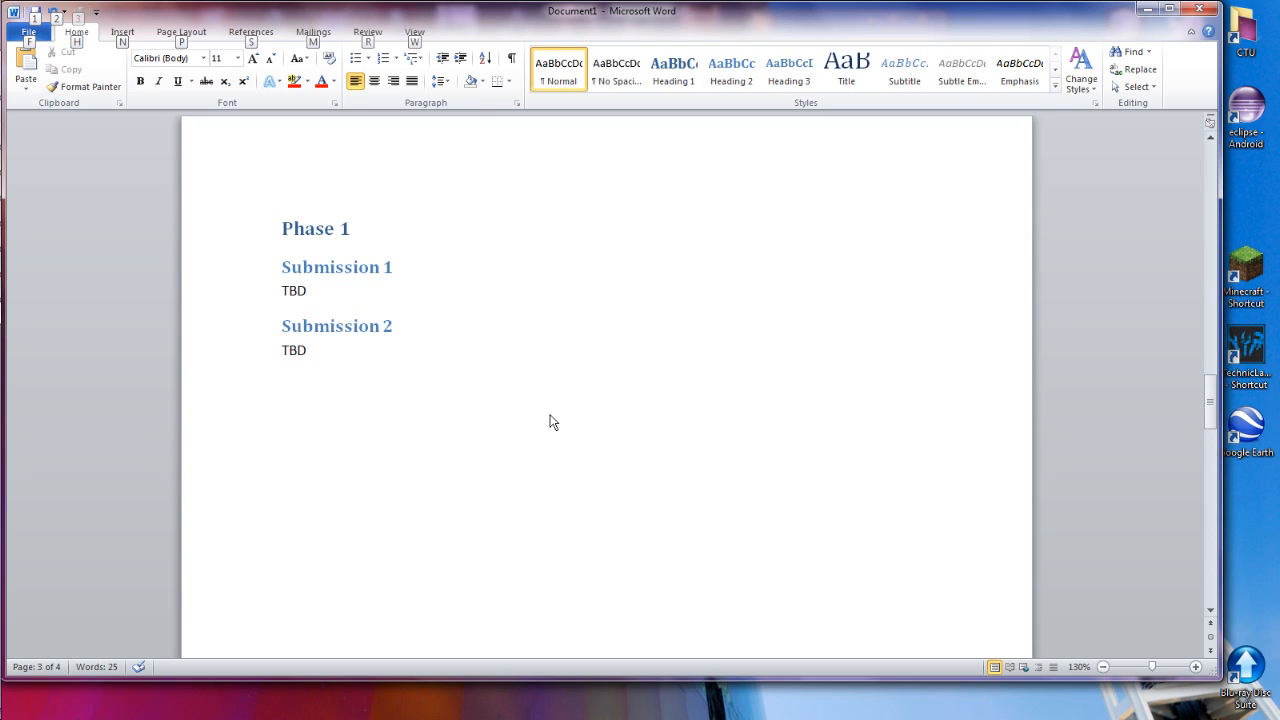
left_click(497, 425)
key("ctrl+v")
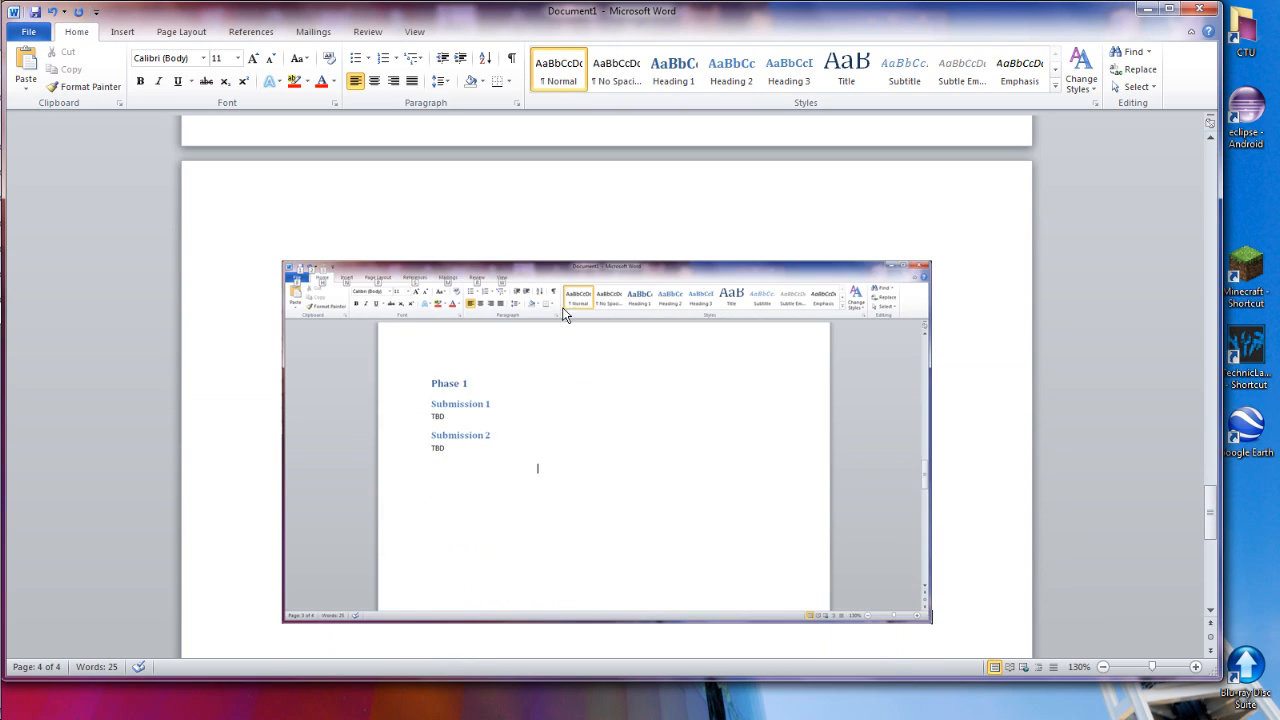
left_click(585, 372)
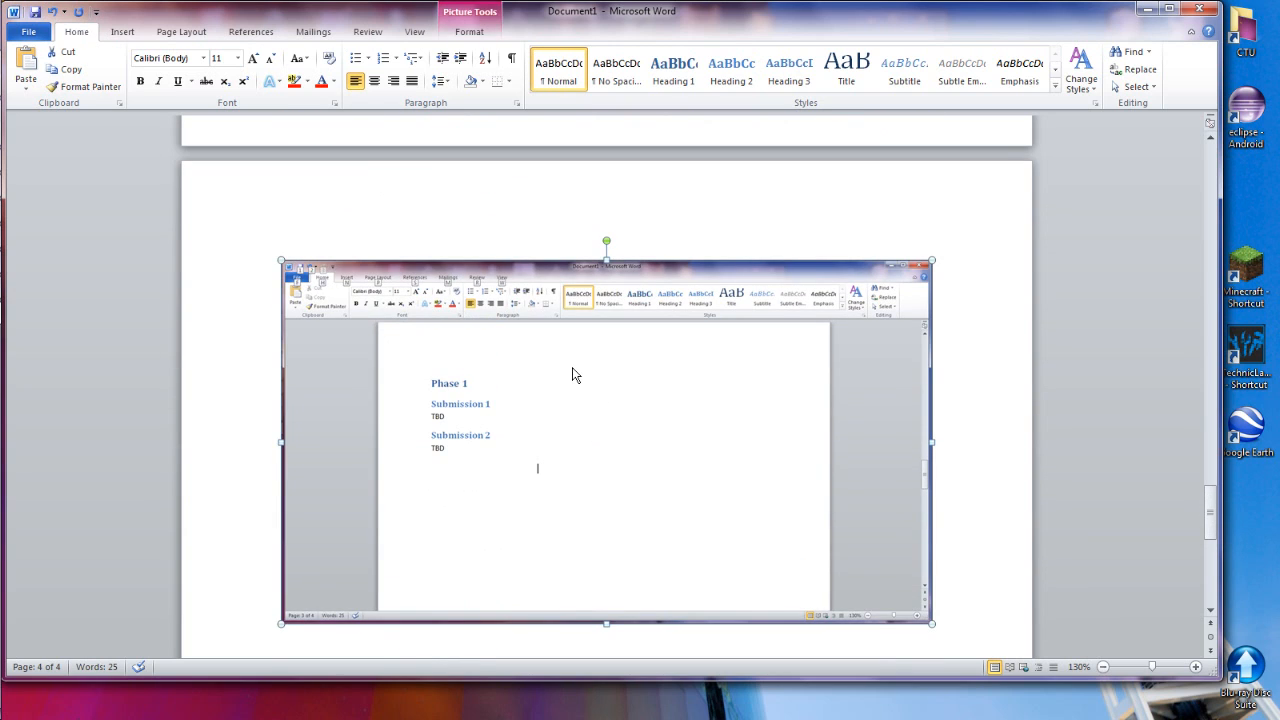
Update the entire table of contents with the unformatted screenshot in the document
scroll(578, 358, "up", 15)
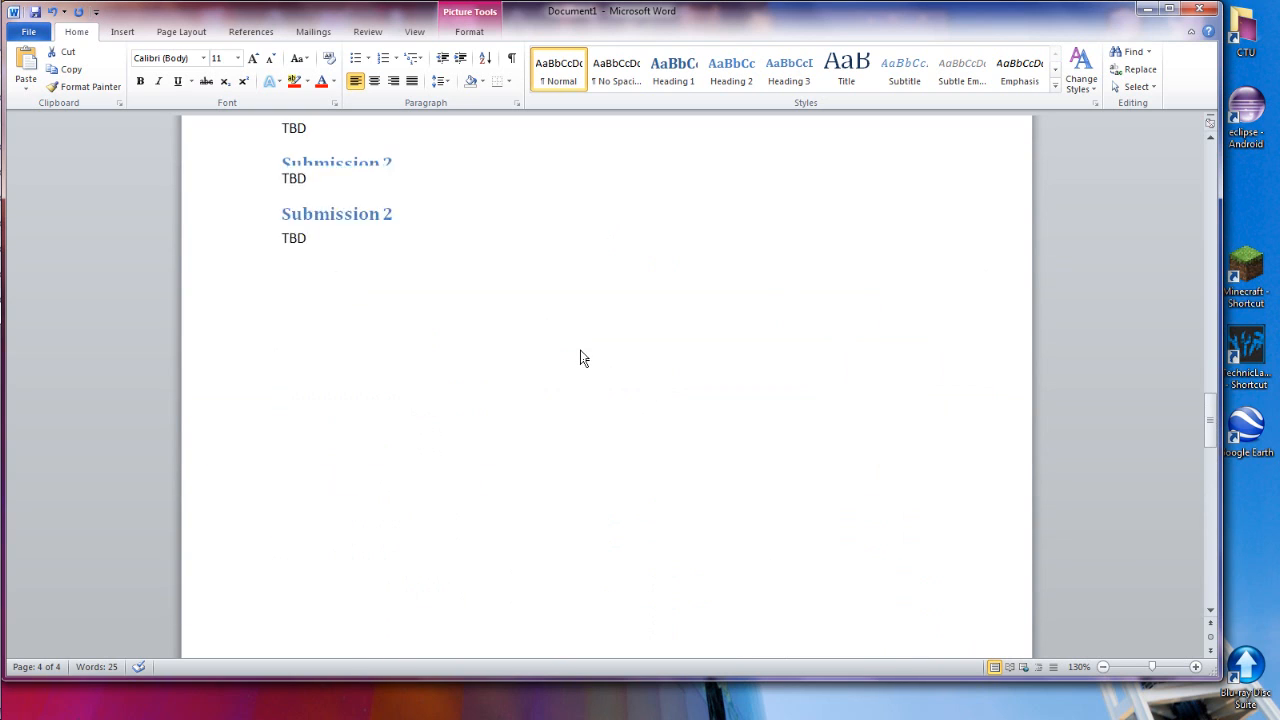
scroll(583, 358, "up", 1)
left_click(389, 326)
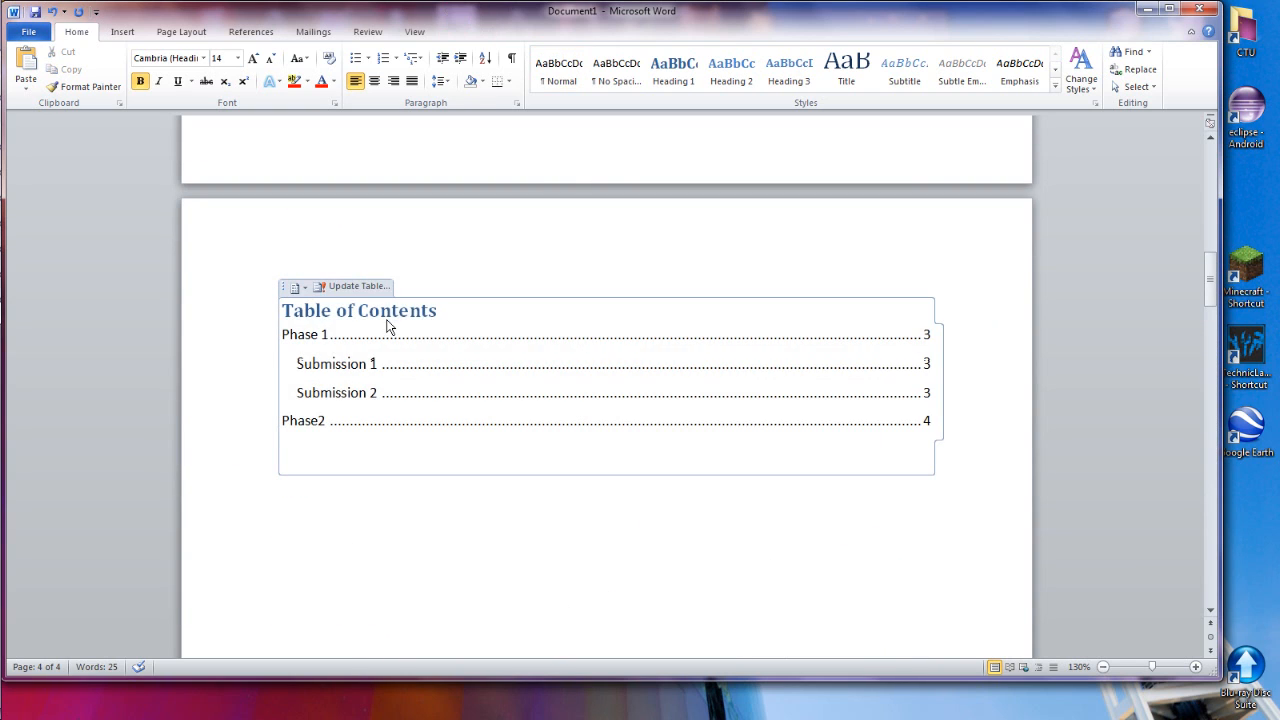
left_click(371, 286)
left_click(528, 344)
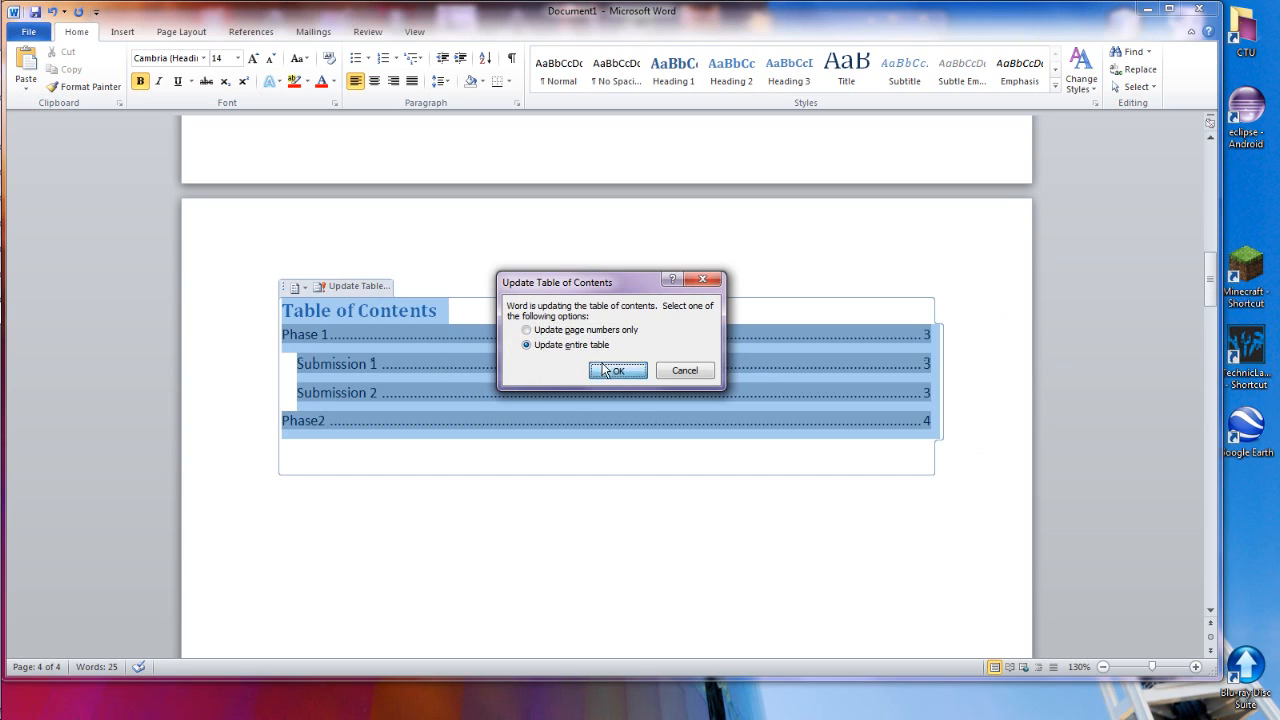
left_click(617, 369)
Apply the Heading 1 style to the pasted screenshot above the Phase2 heading
scroll(437, 380, "down", 10)
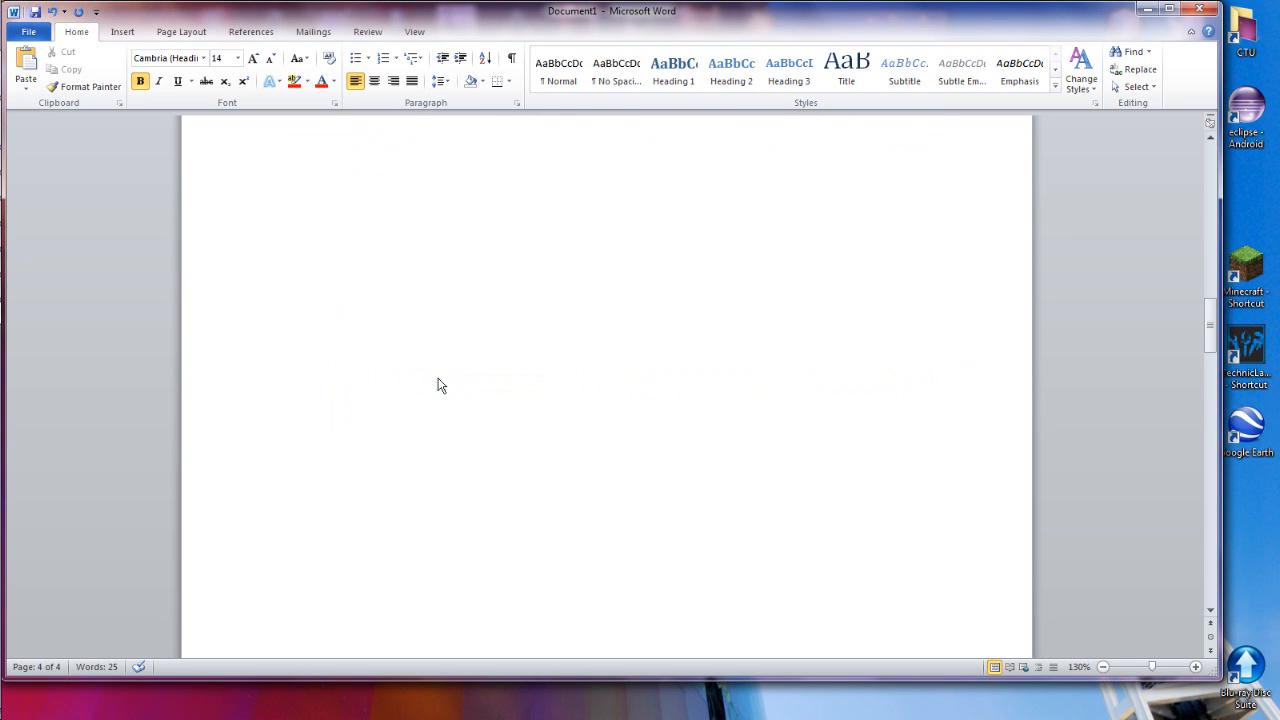
left_click(432, 380)
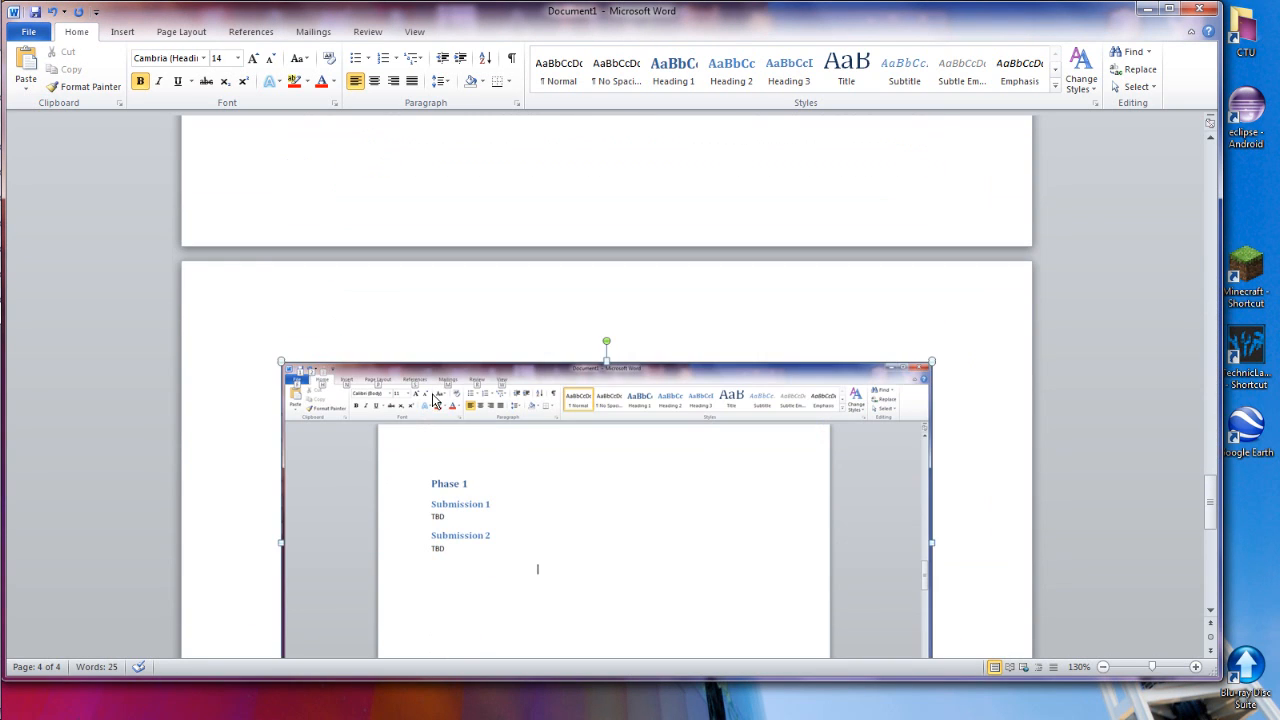
scroll(550, 413, "down", 1)
scroll(545, 405, "down", 3)
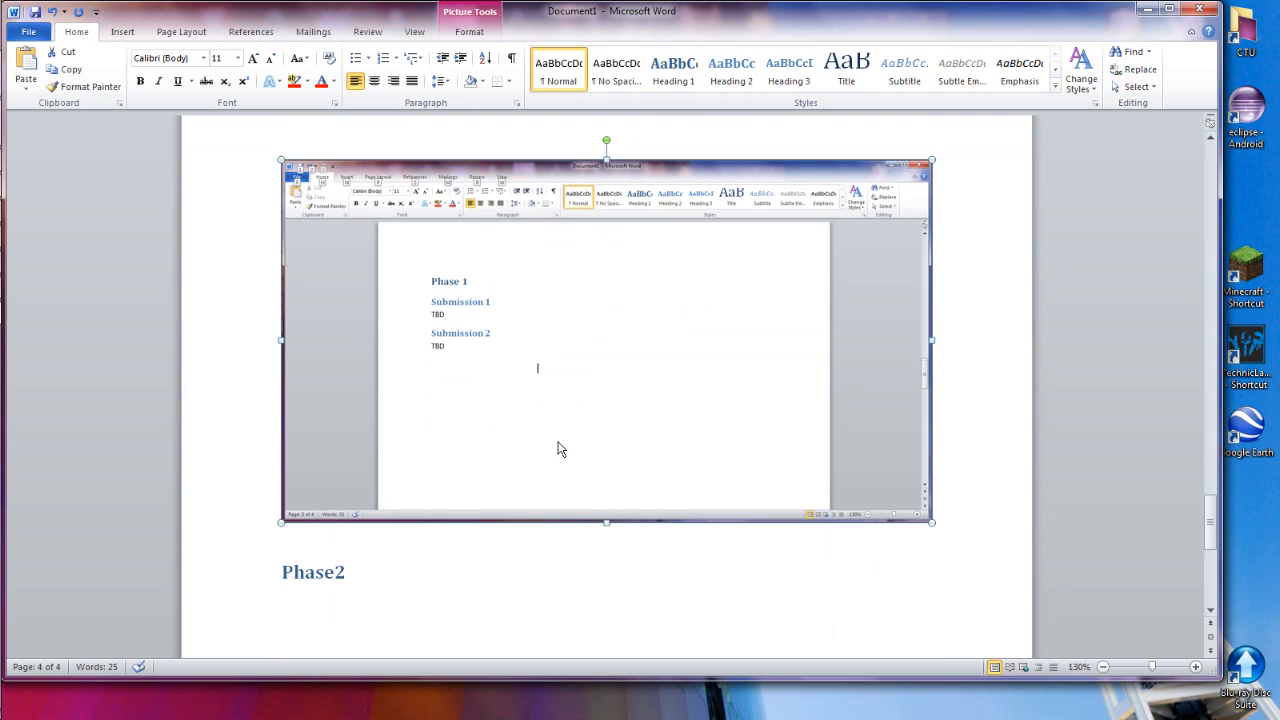
left_click(686, 86)
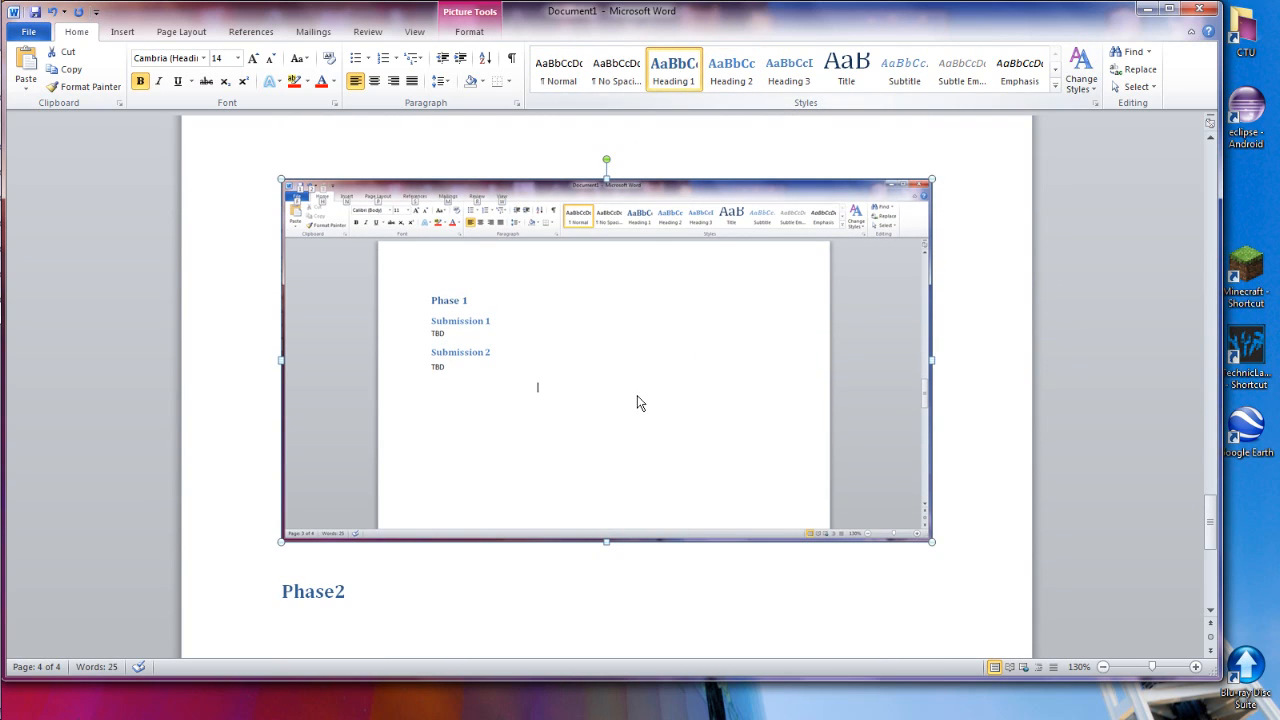
key("ctrl+s")
left_click(592, 374)
Update the entire table of contents with the screenshot styled as Heading 1
scroll(597, 373, "up", 5)
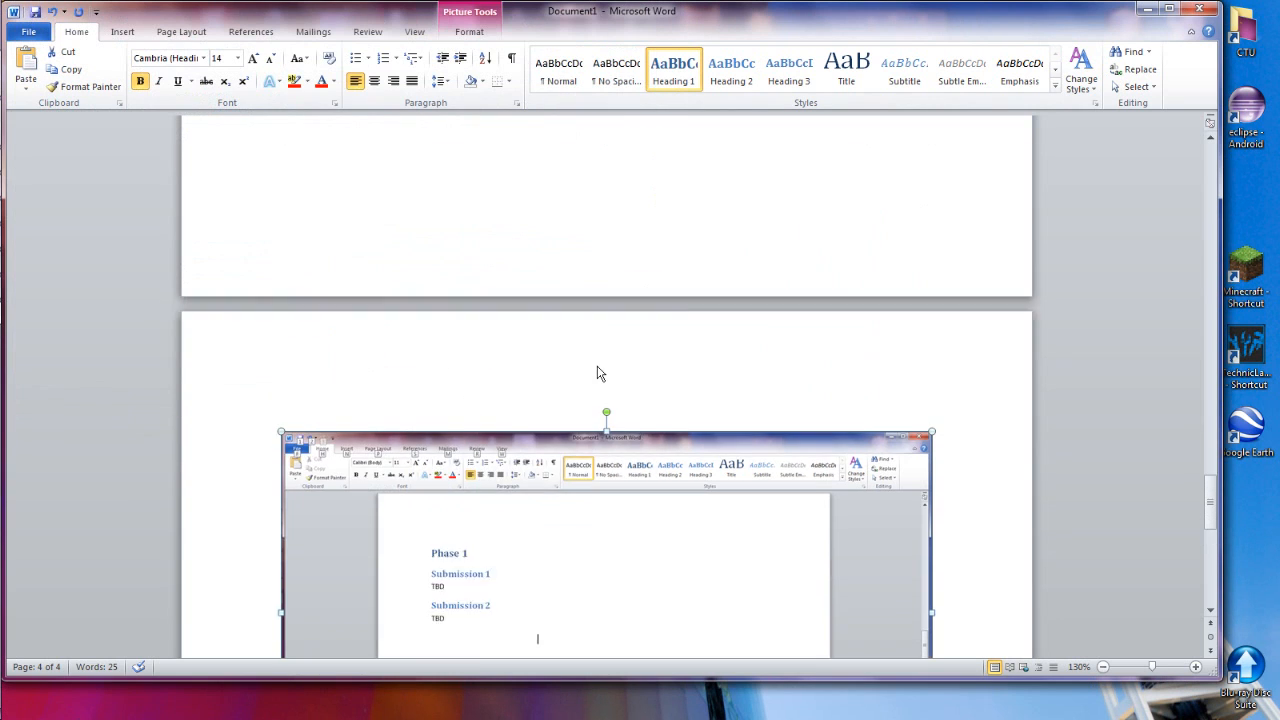
scroll(597, 373, "up", 20)
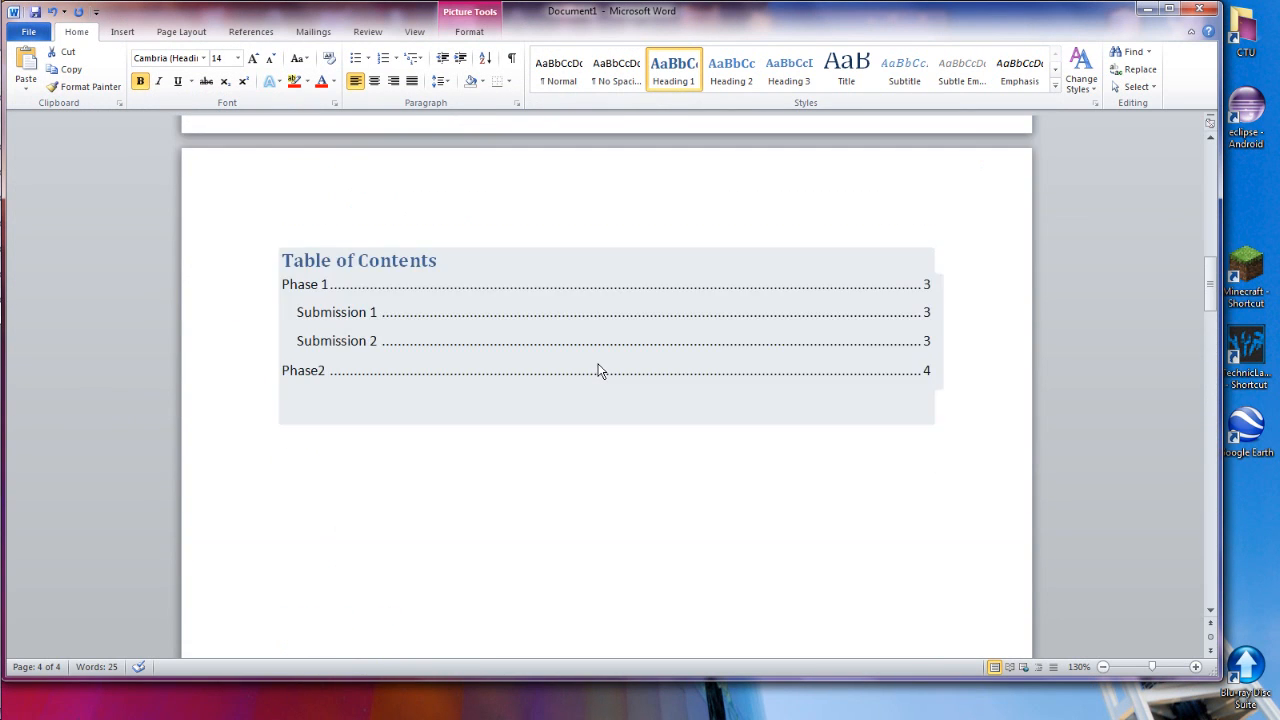
scroll(597, 373, "up", 3)
left_click(402, 428)
left_click(381, 390)
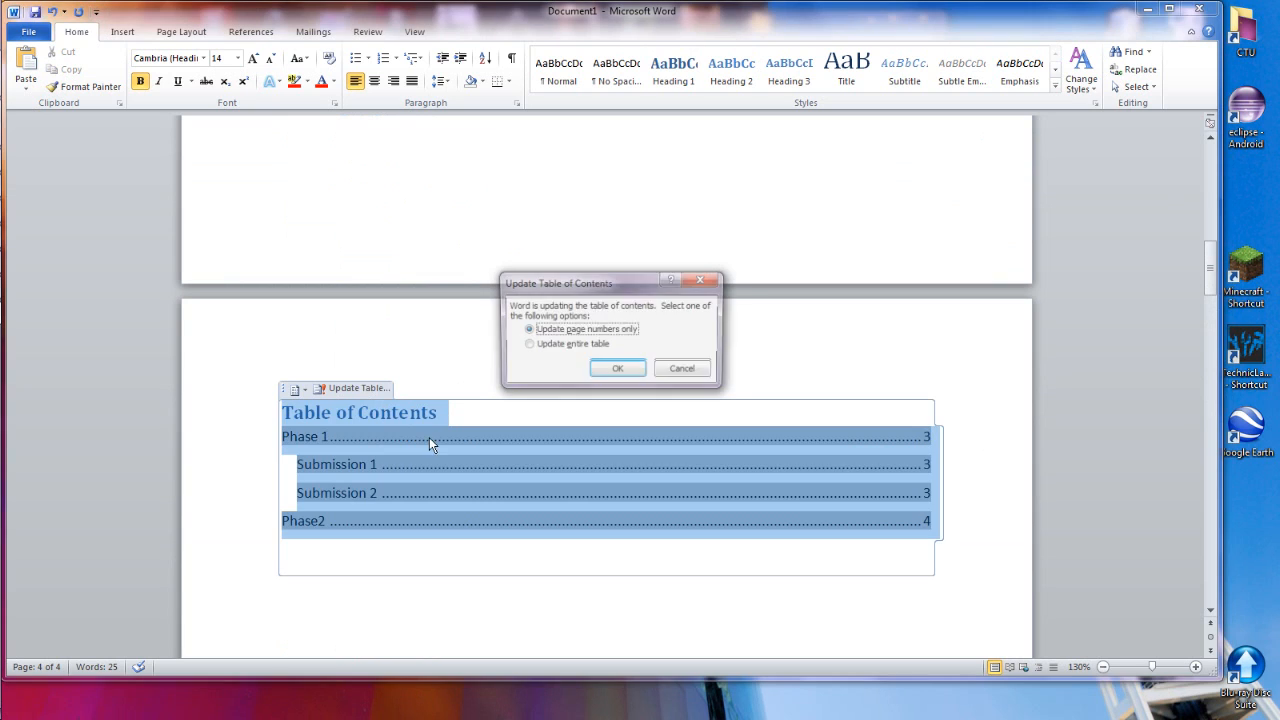
left_click(563, 352)
left_click(620, 384)
Apply the Normal style to the screenshot above the Phase2 heading to exclude it from the table of contents
scroll(425, 330, "down", 6)
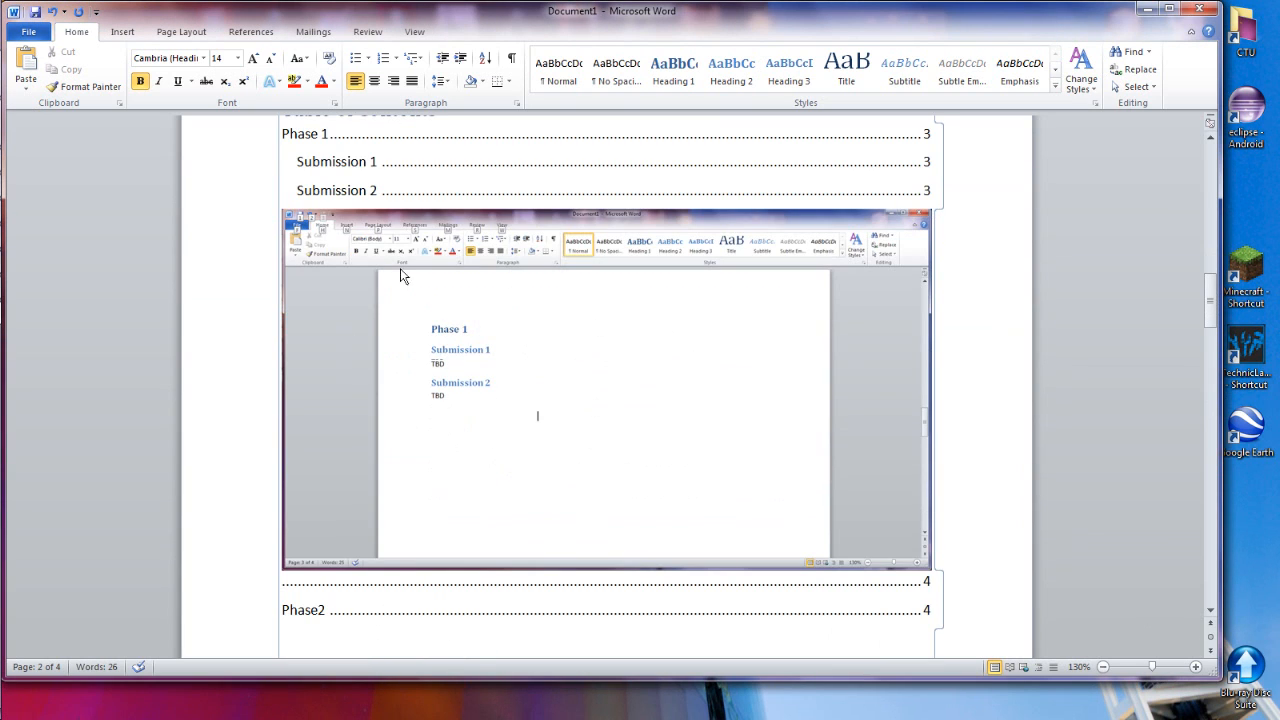
scroll(471, 318, "up", 5)
scroll(486, 405, "down", 5)
scroll(465, 322, "down", 8)
scroll(474, 308, "up", 5)
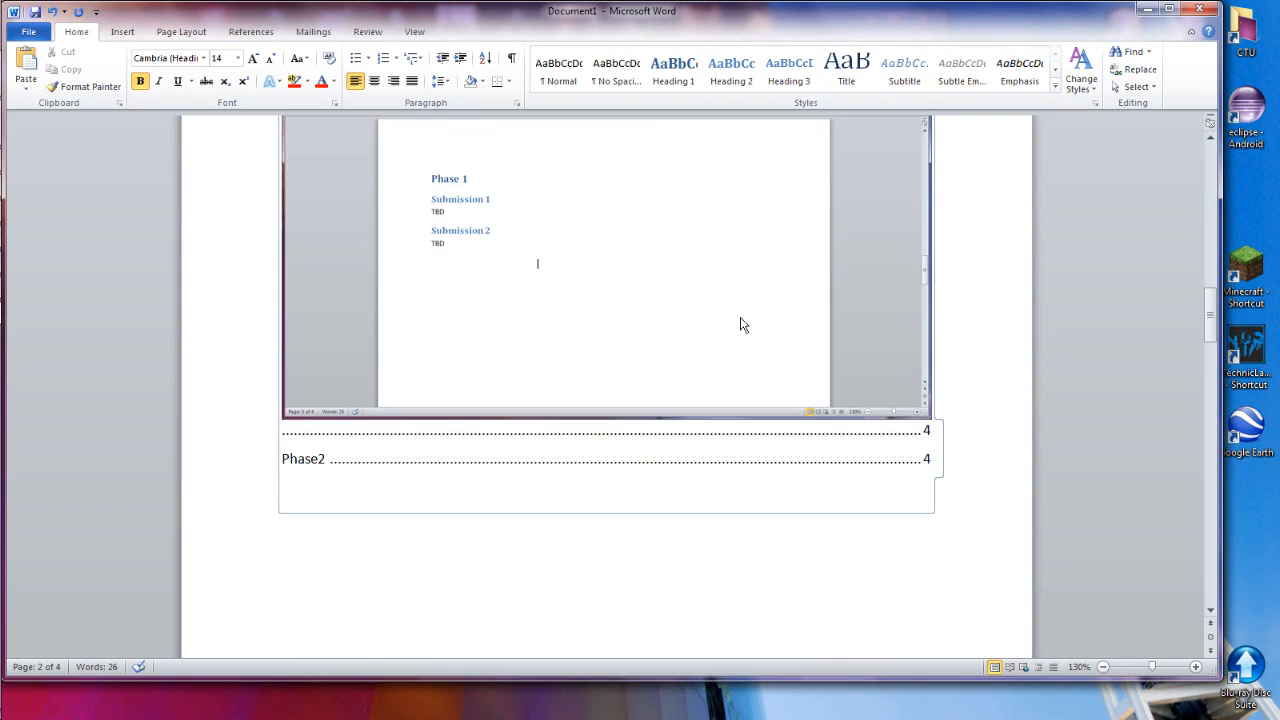
scroll(650, 365, "down", 8)
left_click(517, 326)
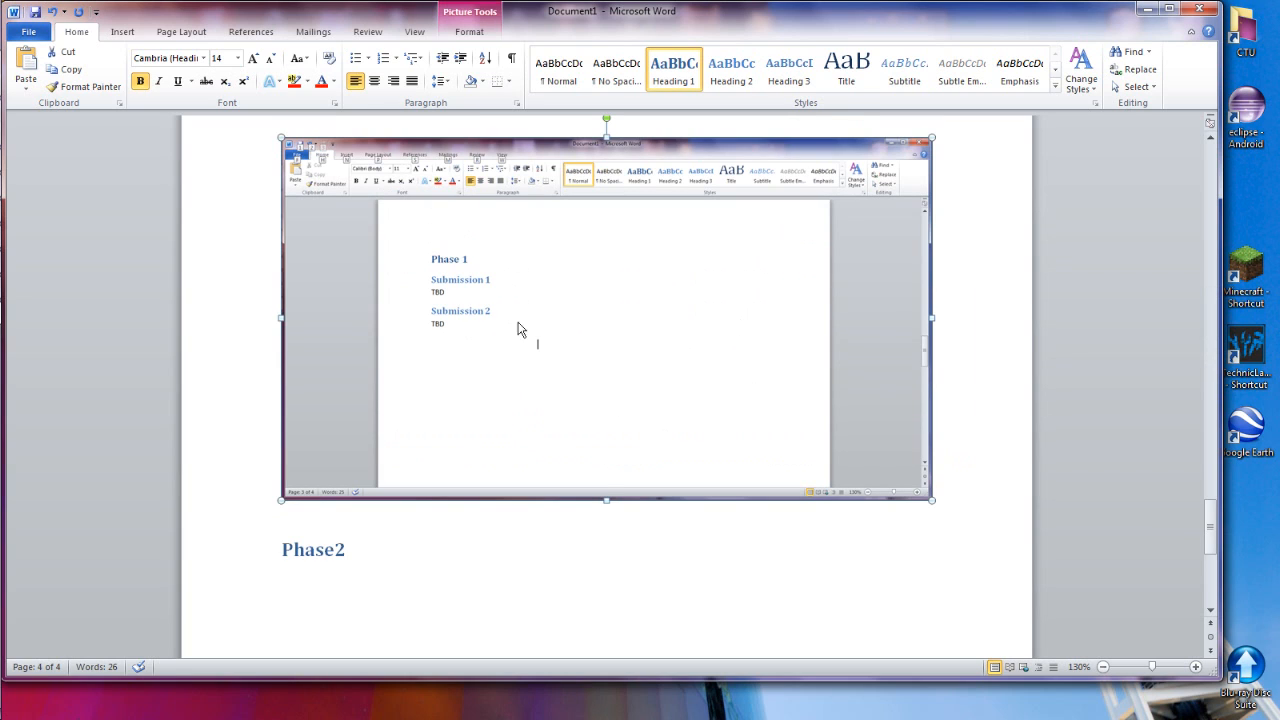
left_click(553, 84)
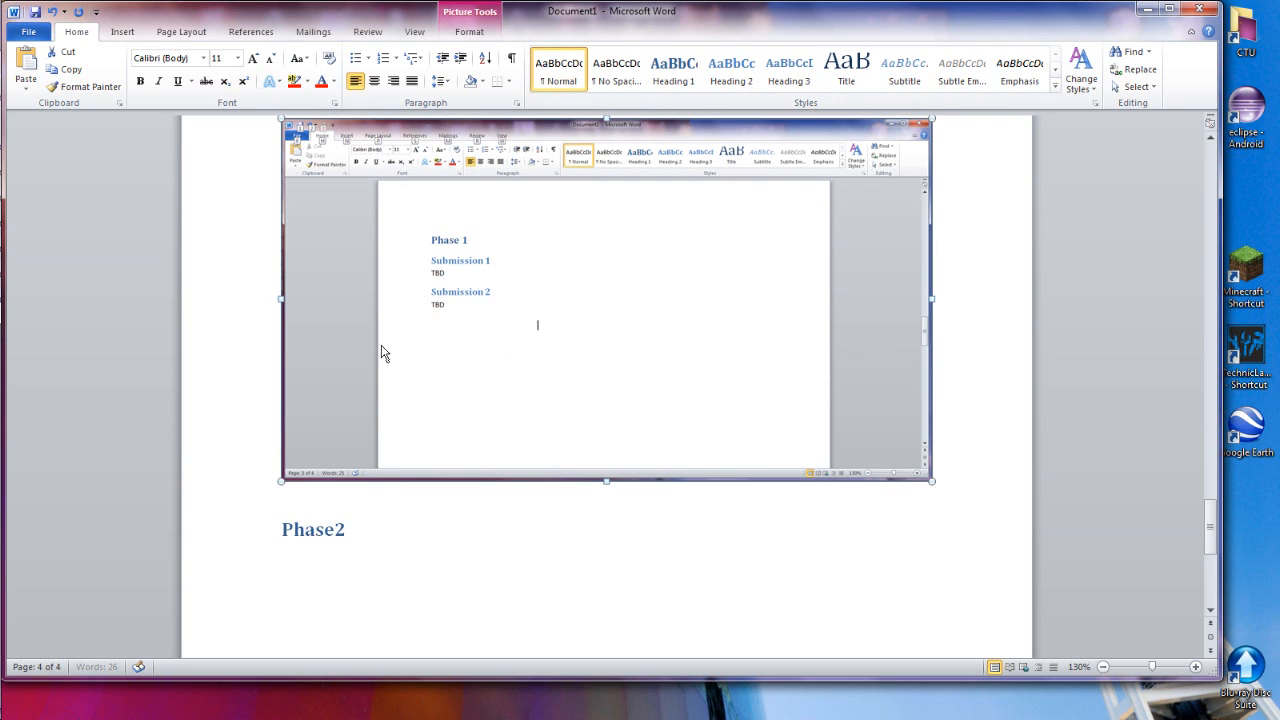
scroll(389, 345, "up", 2)
key("ctrl+s")
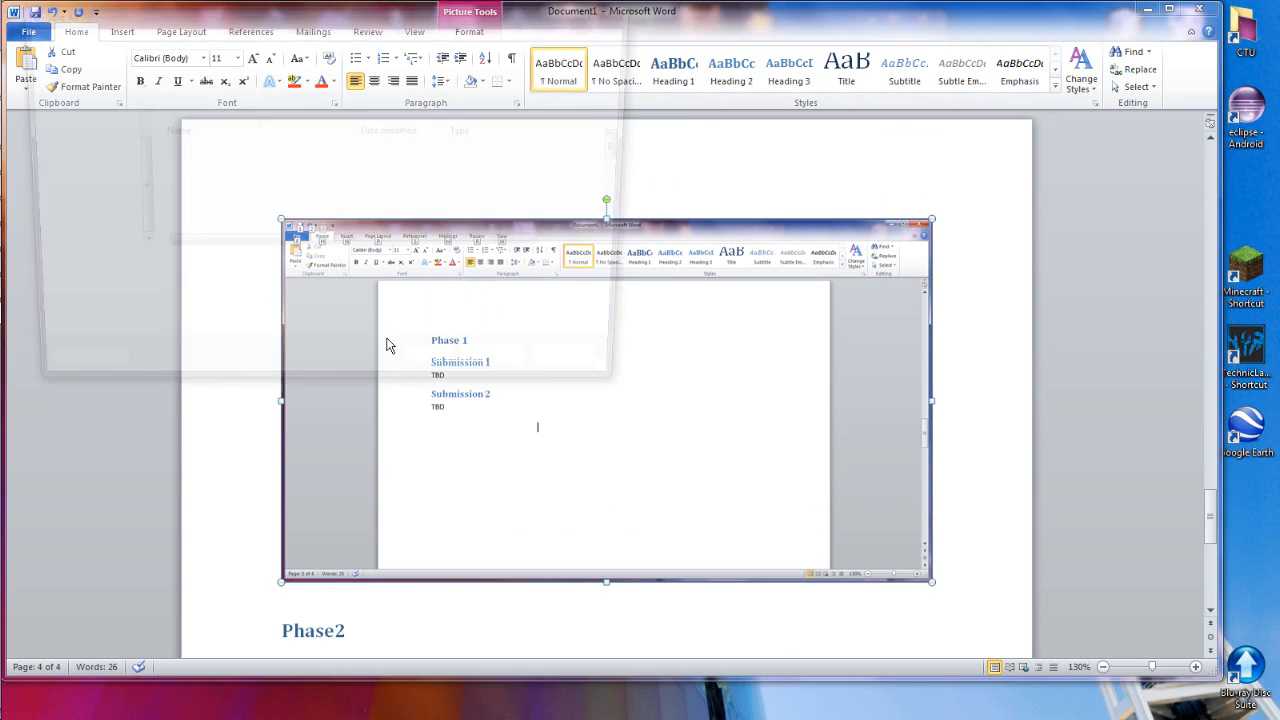
key("Escape")
Update the entire table of contents to remove the screenshot entry
scroll(503, 324, "up", 12)
scroll(501, 324, "up", 15)
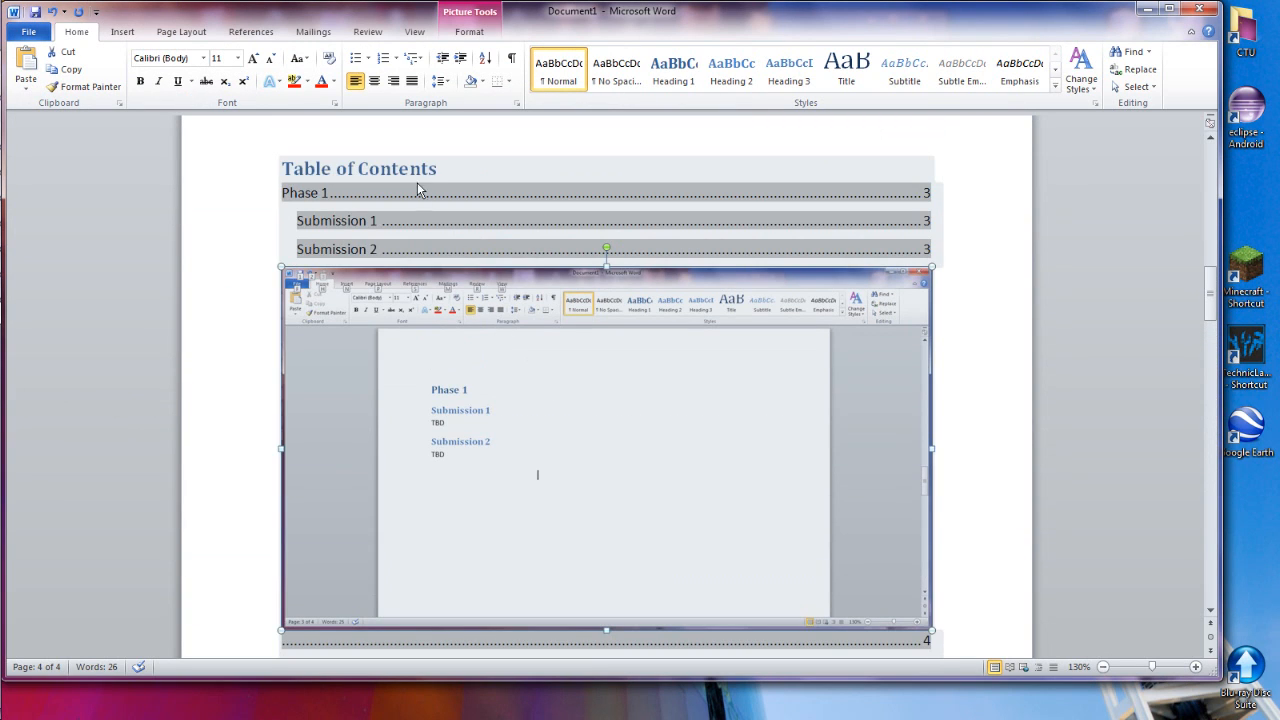
left_click(417, 188)
left_click(371, 147)
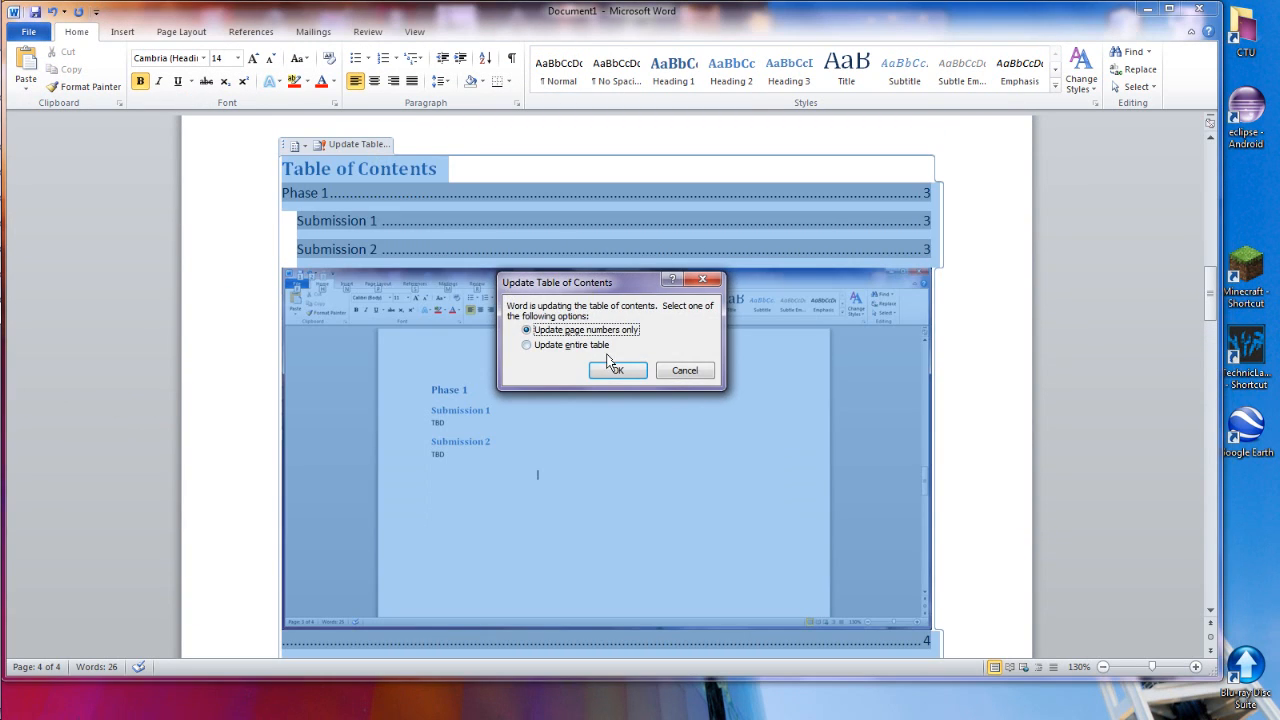
left_click(527, 345)
left_click(615, 370)
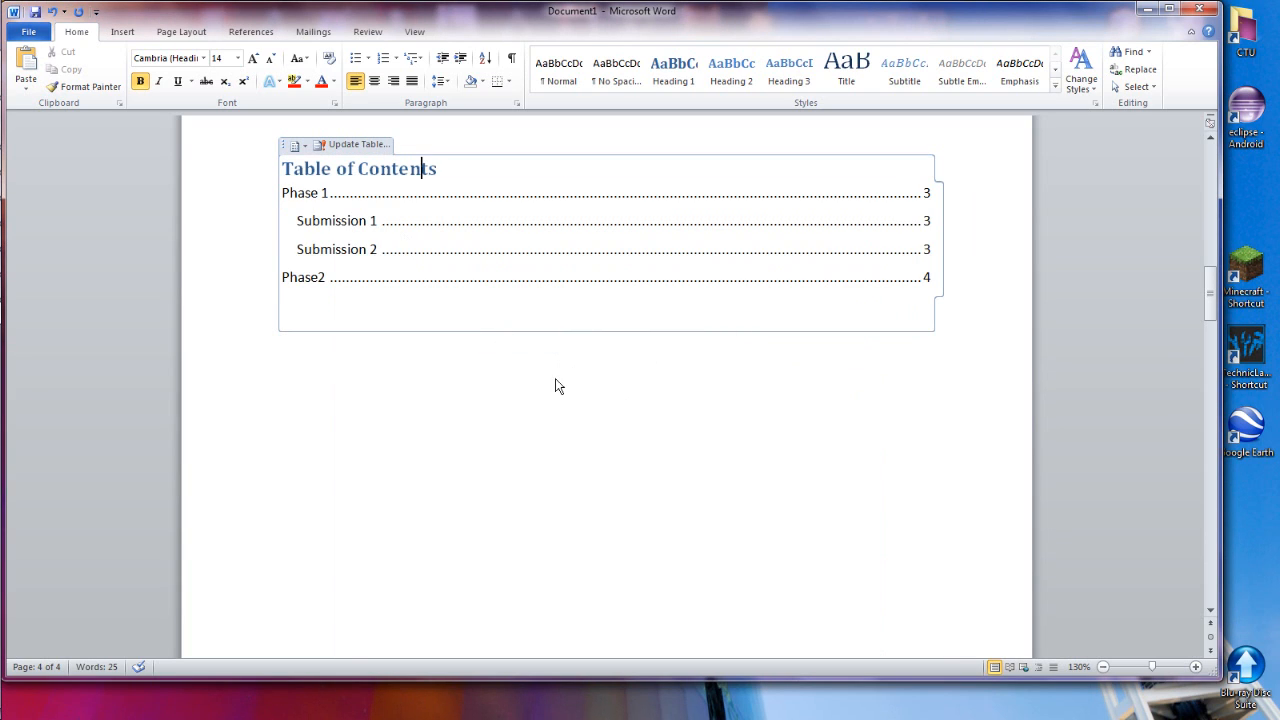
scroll(605, 442, "up", 7)
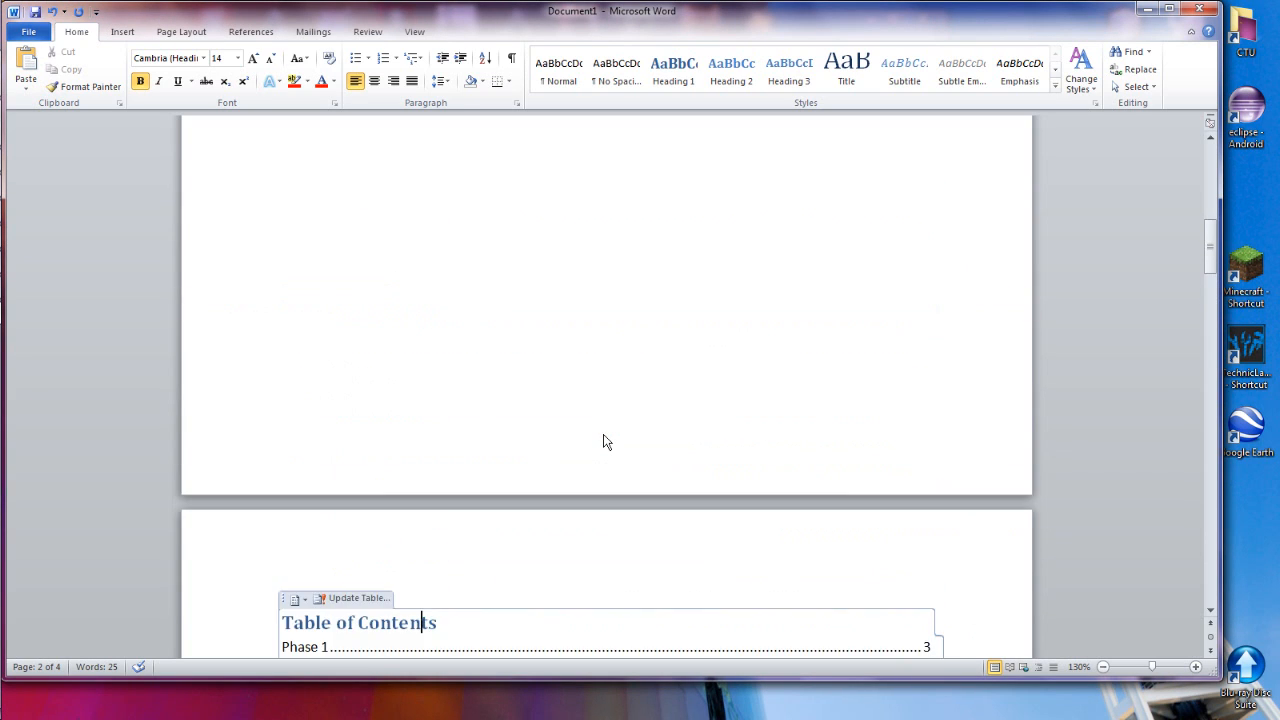
scroll(605, 442, "up", 5)
scroll(559, 428, "down", 15)
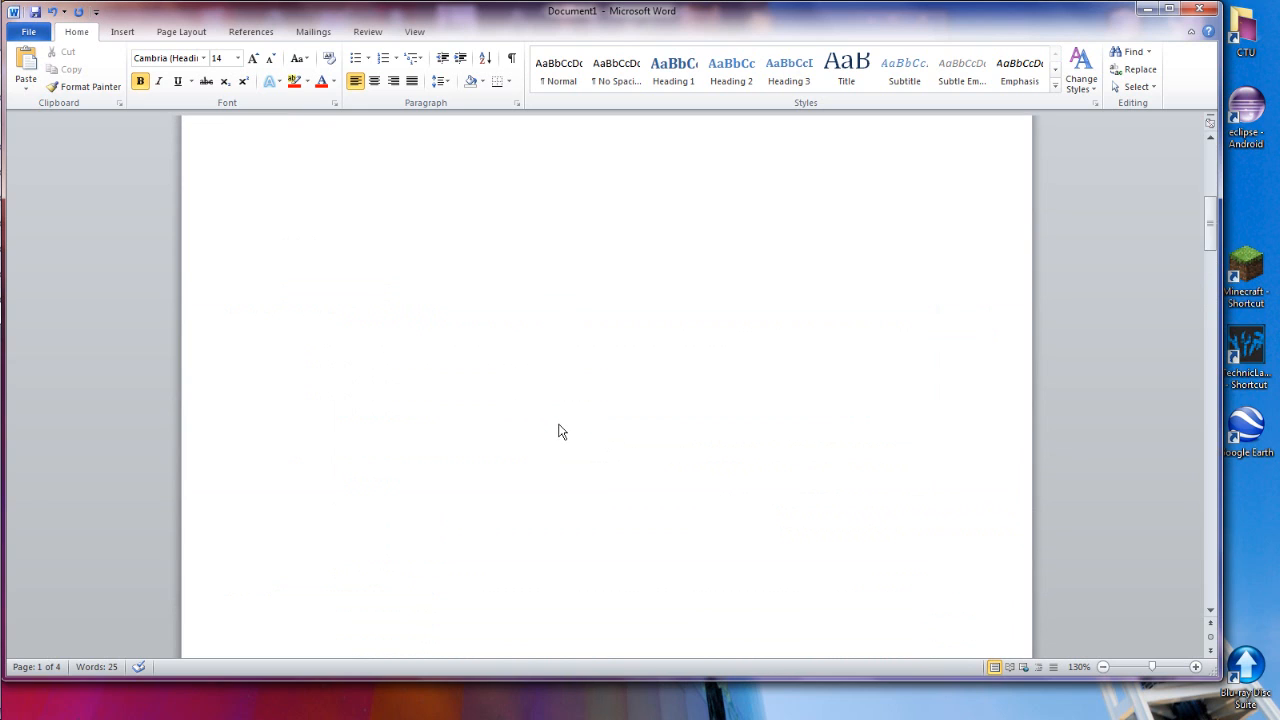
scroll(520, 405, "down", 20)
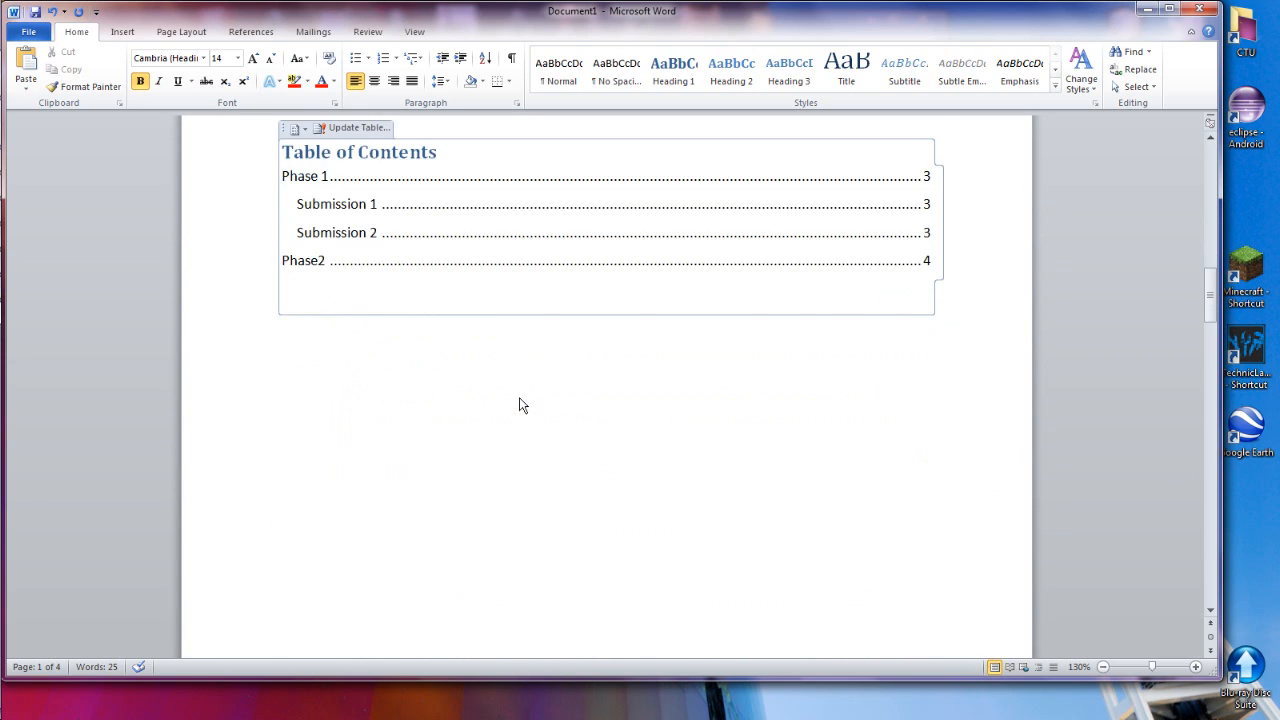
Check the style of the TBD text under Submission 1 and Submission 2, and compare the headings with the table of contents entries
left_click_drag(321, 328, 266, 329)
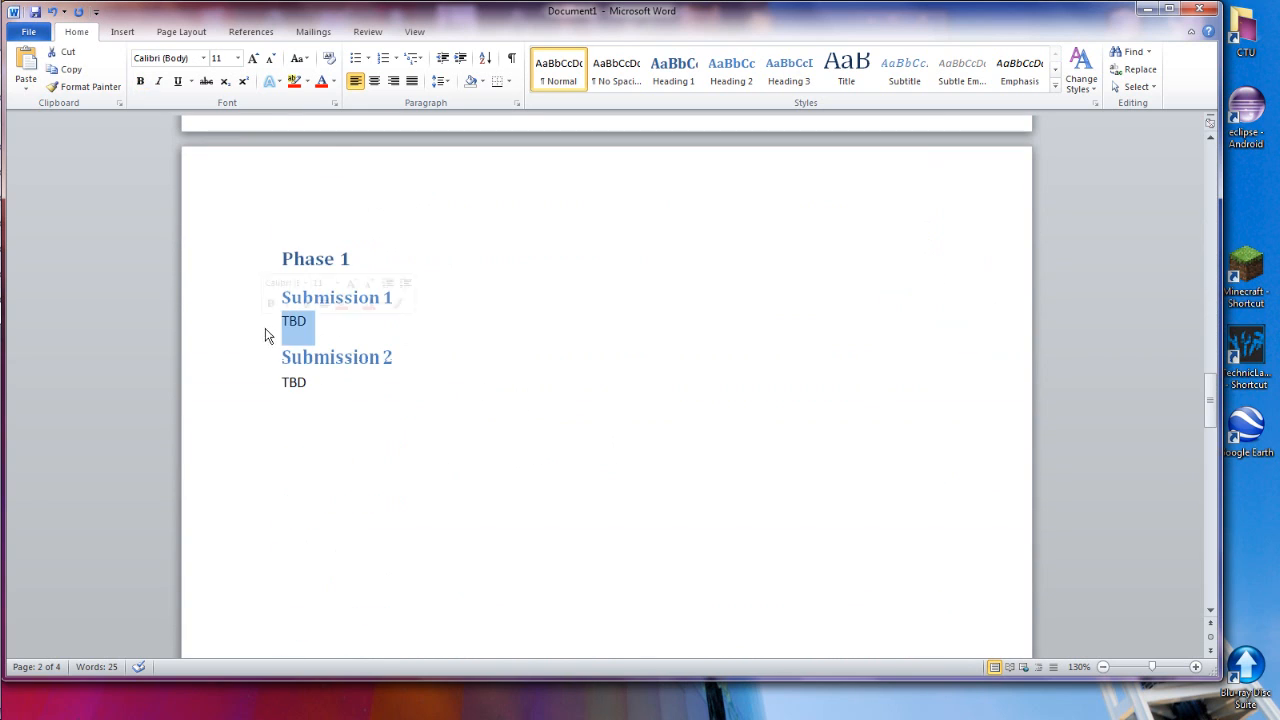
left_click_drag(309, 384, 279, 381)
scroll(515, 389, "up", 20)
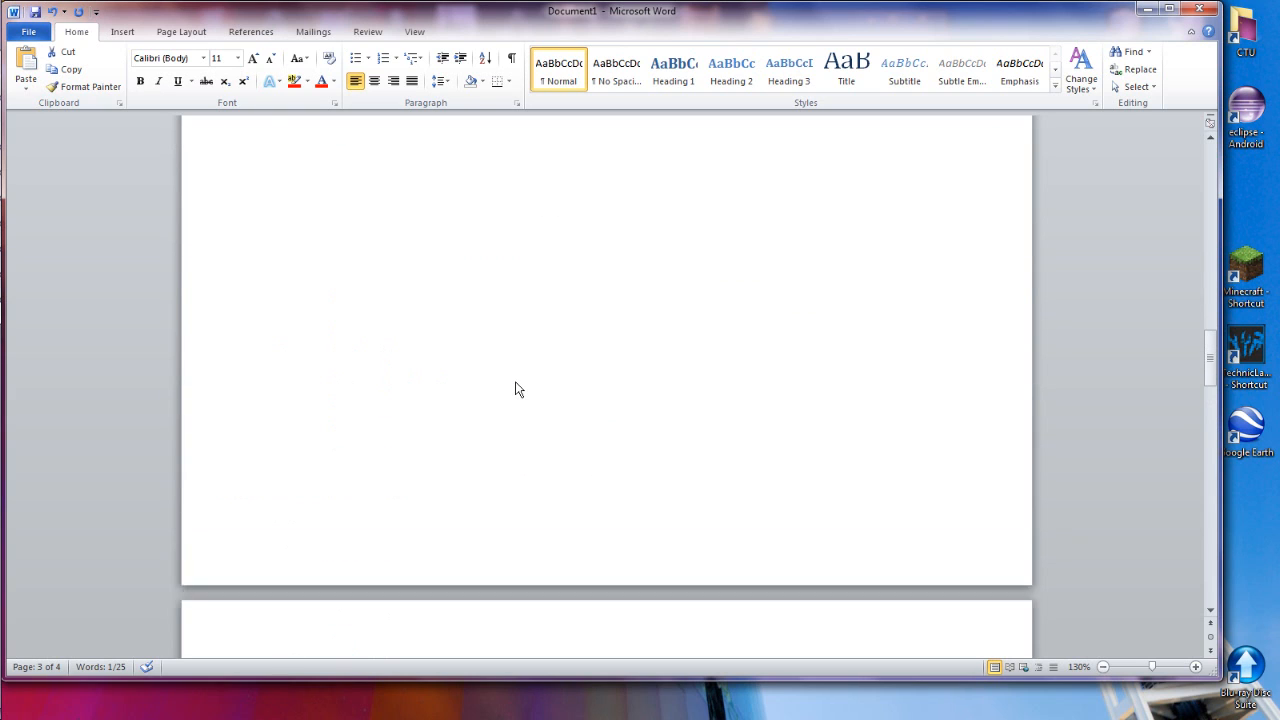
scroll(443, 409, "down", 2)
scroll(445, 412, "down", 1)
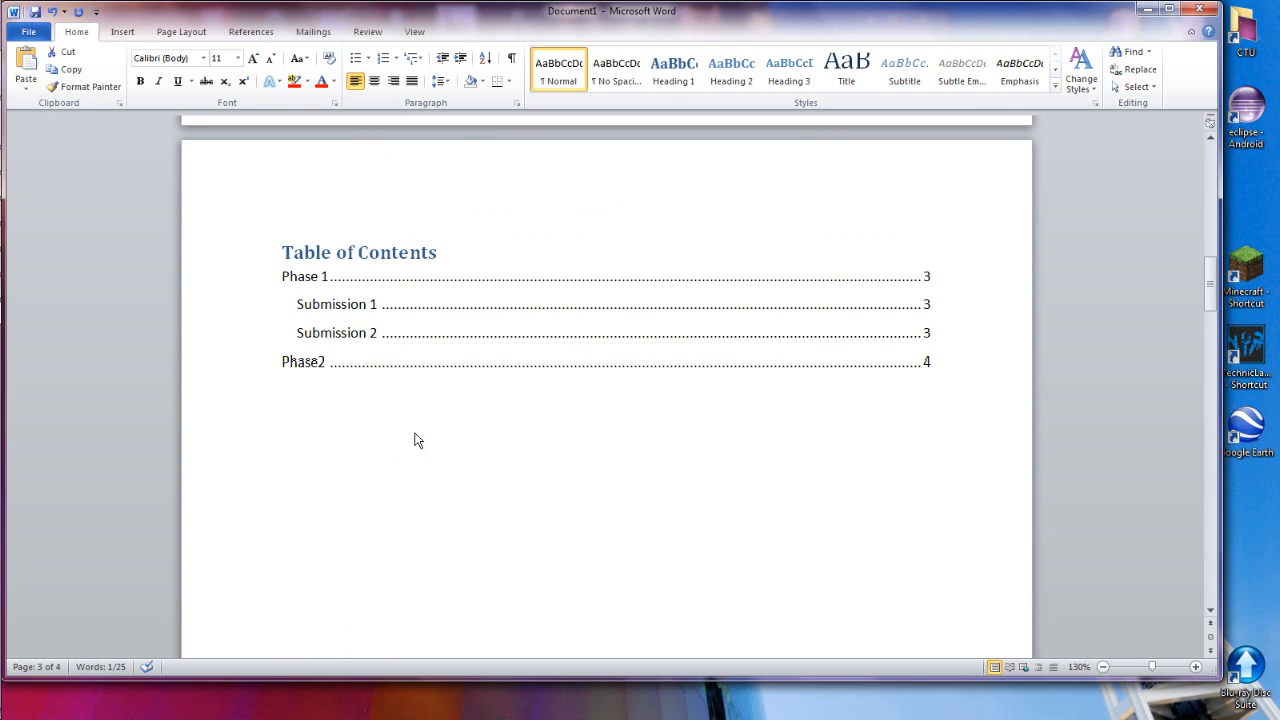
scroll(379, 412, "down", 3)
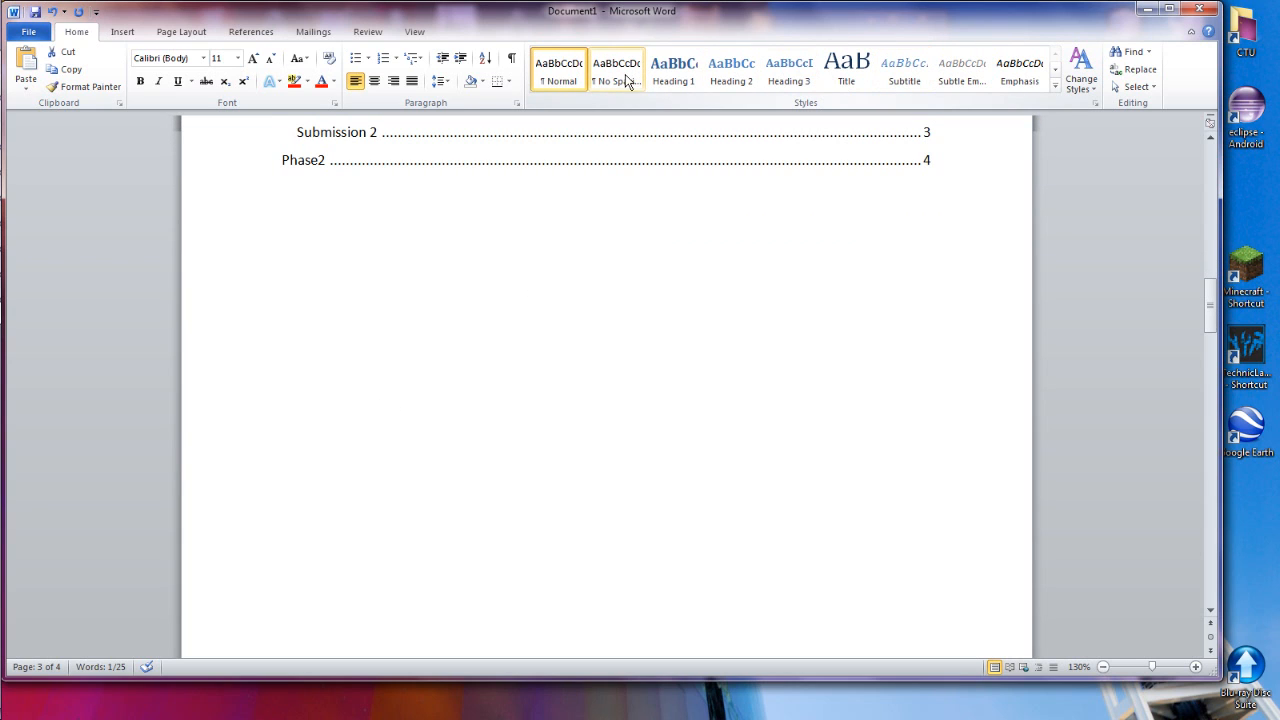
scroll(688, 232, "up", 2)
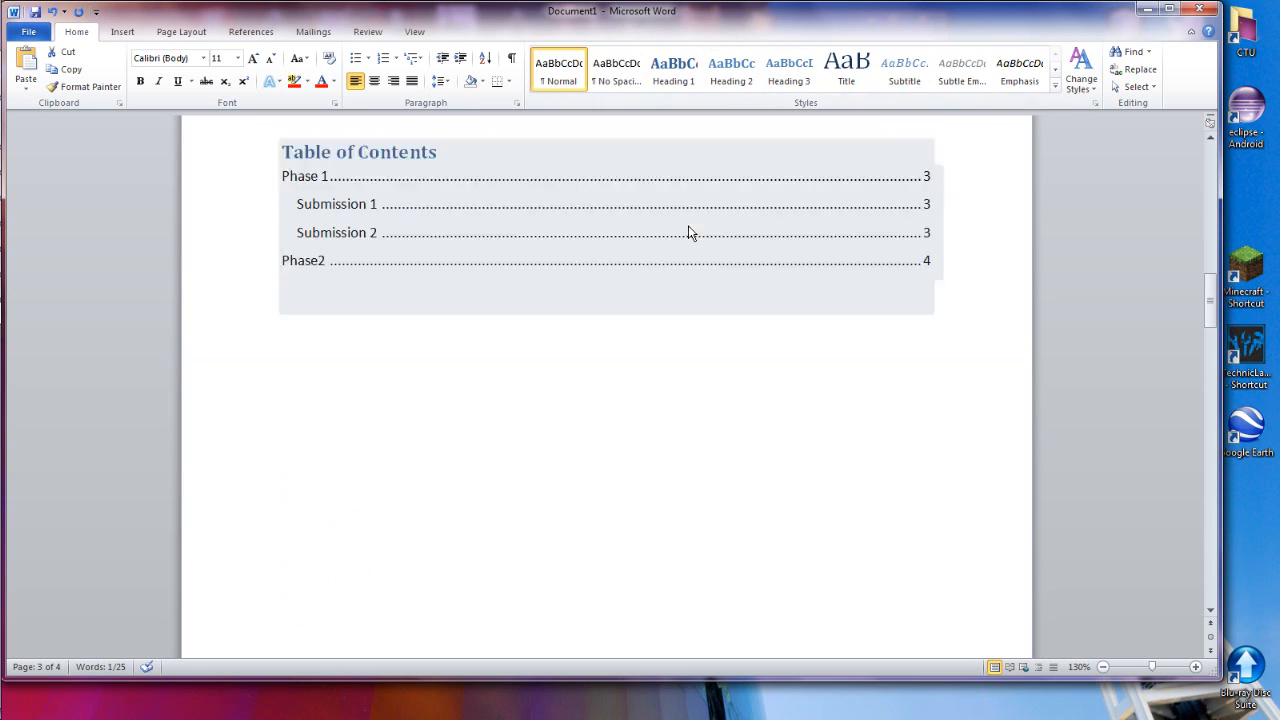
scroll(688, 232, "up", 1)
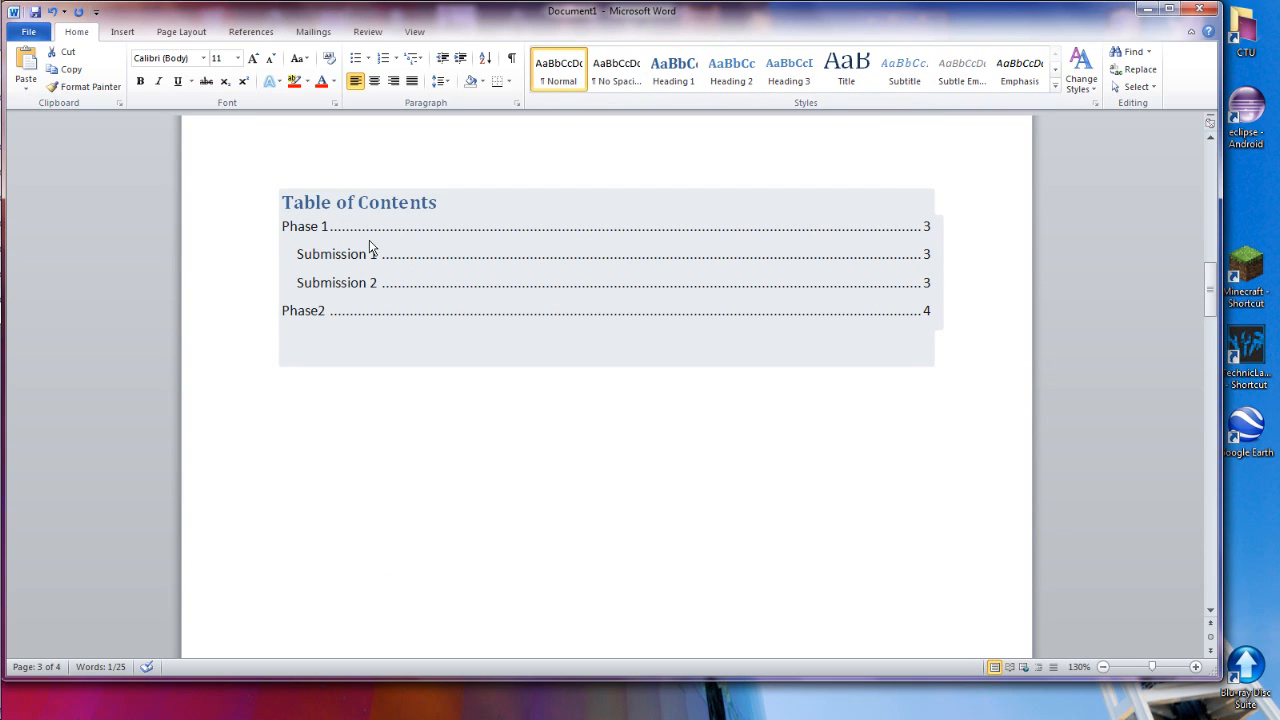